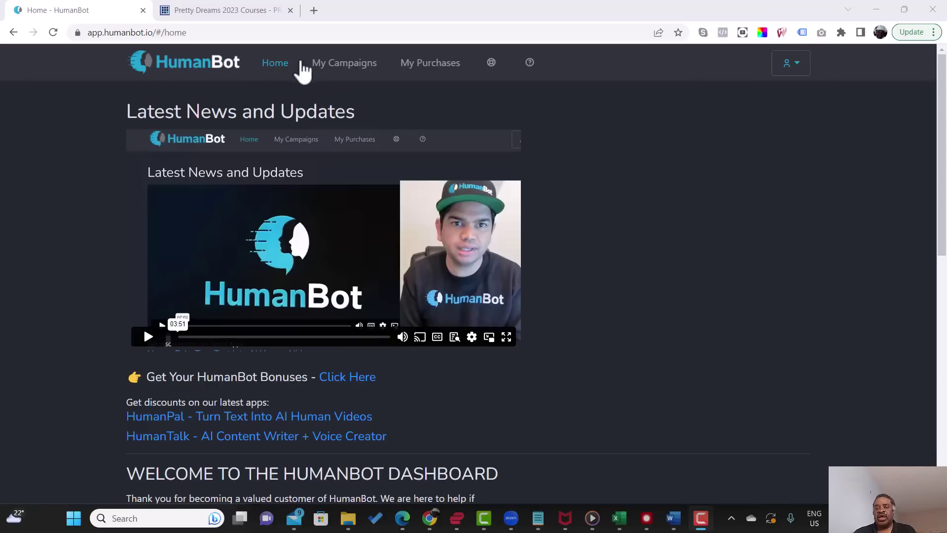
# From My Campaigns, start a New Campaign of the AI Smart Chat type
pyautogui.click(349, 69)
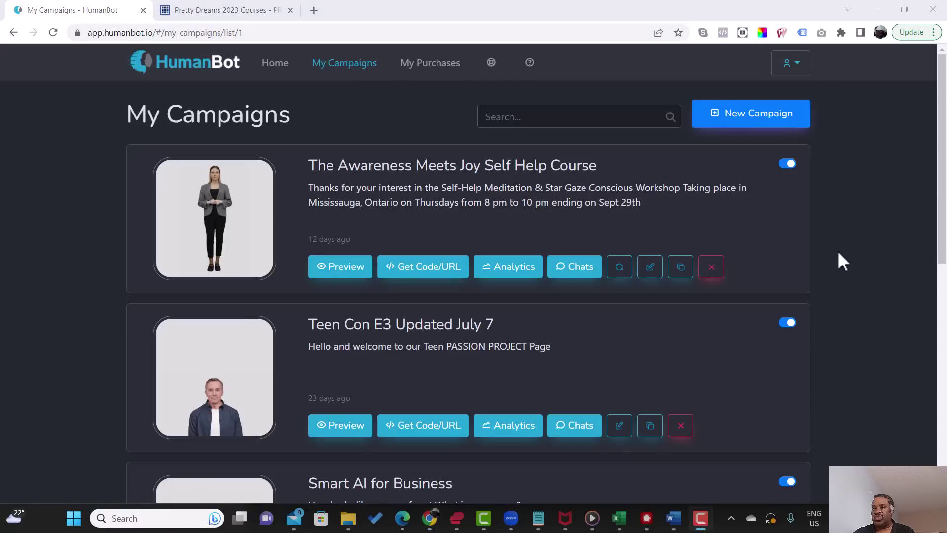
pyautogui.click(754, 120)
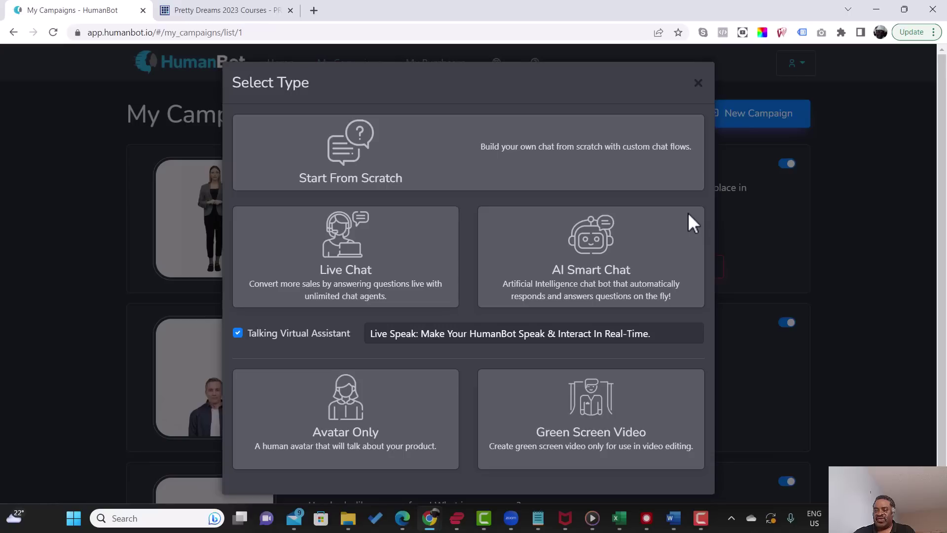
pyautogui.click(597, 272)
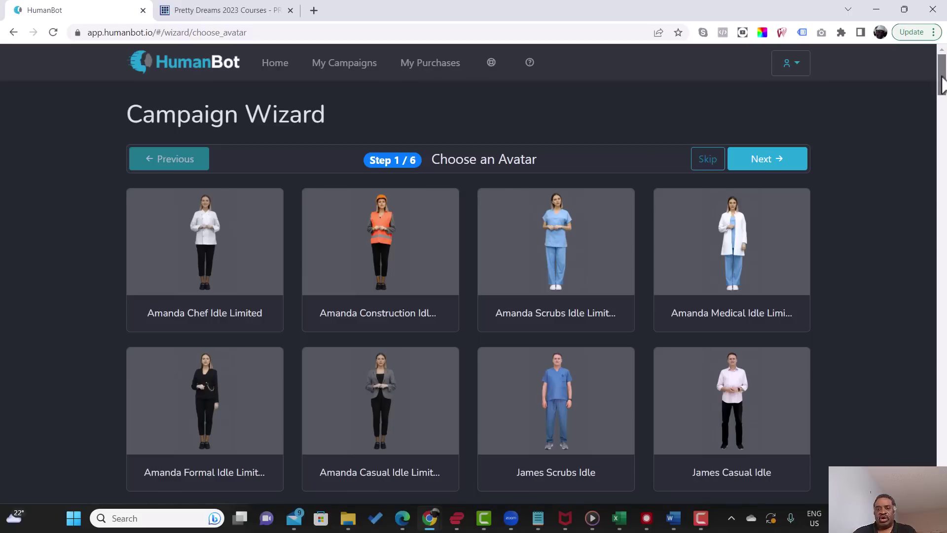
# Browse the avatar grid and select the Gwen Formal avatar
pyautogui.scroll(-1, 942, 83)
pyautogui.scroll(1, 942, 83)
pyautogui.moveTo(942, 84); pyautogui.dragTo(942, 135)
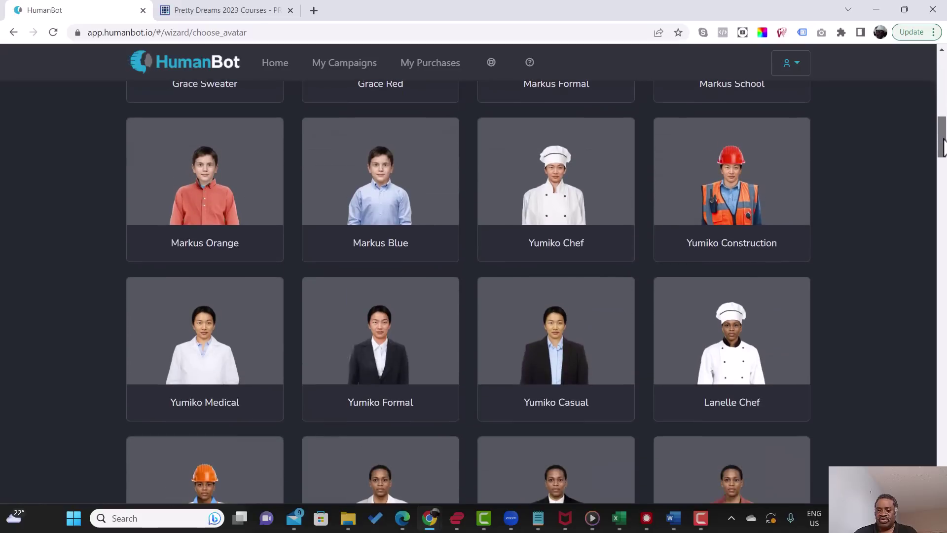
pyautogui.moveTo(942, 147); pyautogui.dragTo(944, 463)
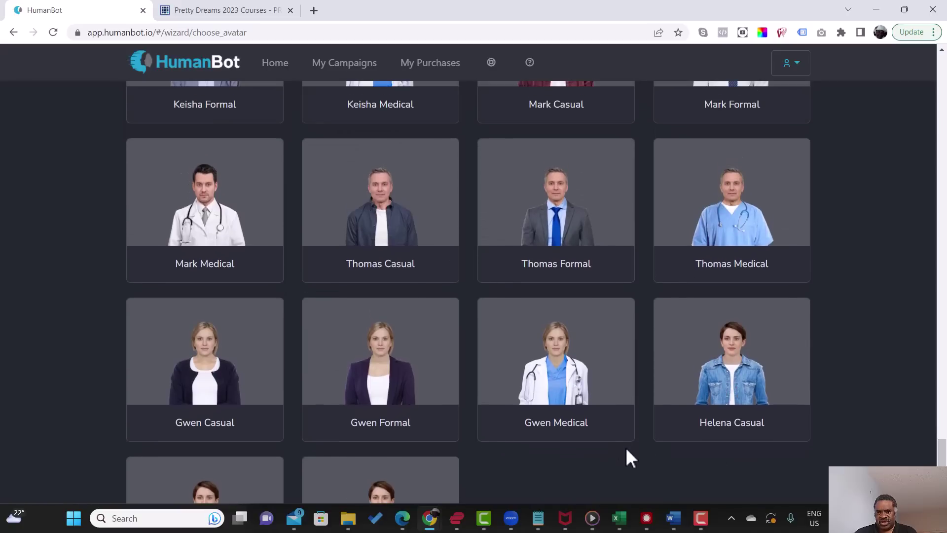
pyautogui.click(371, 379)
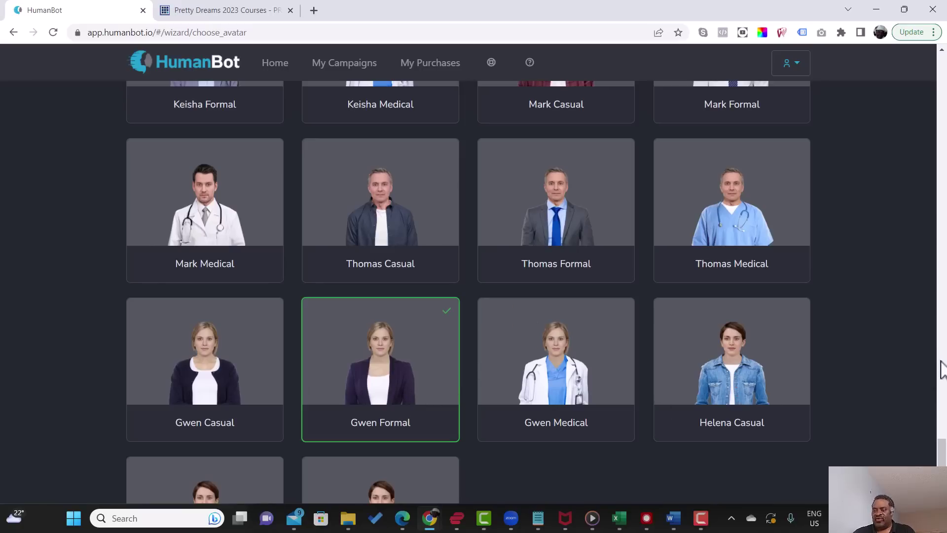
pyautogui.moveTo(941, 446); pyautogui.dragTo(919, 72)
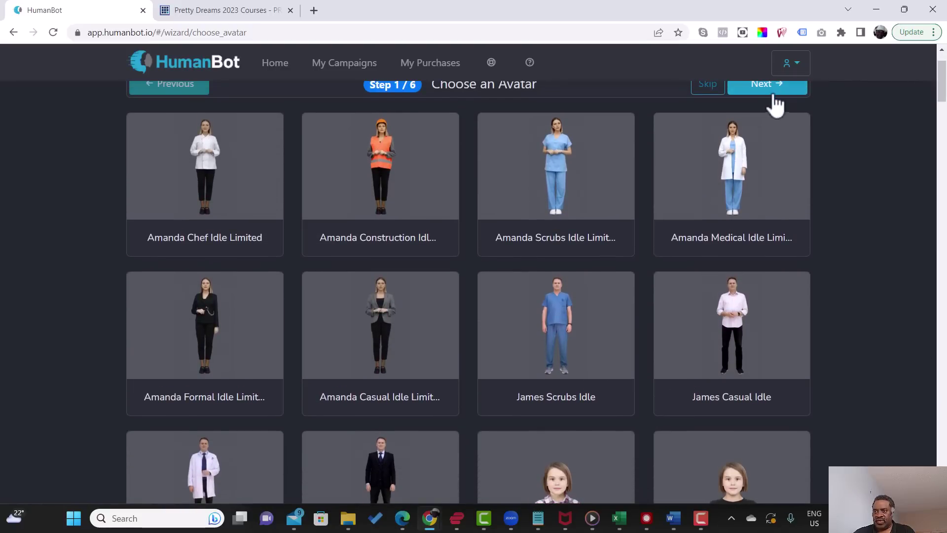
# On the voice step, keep Amber at first, then set the language to English (Nigeria)
pyautogui.click(767, 96)
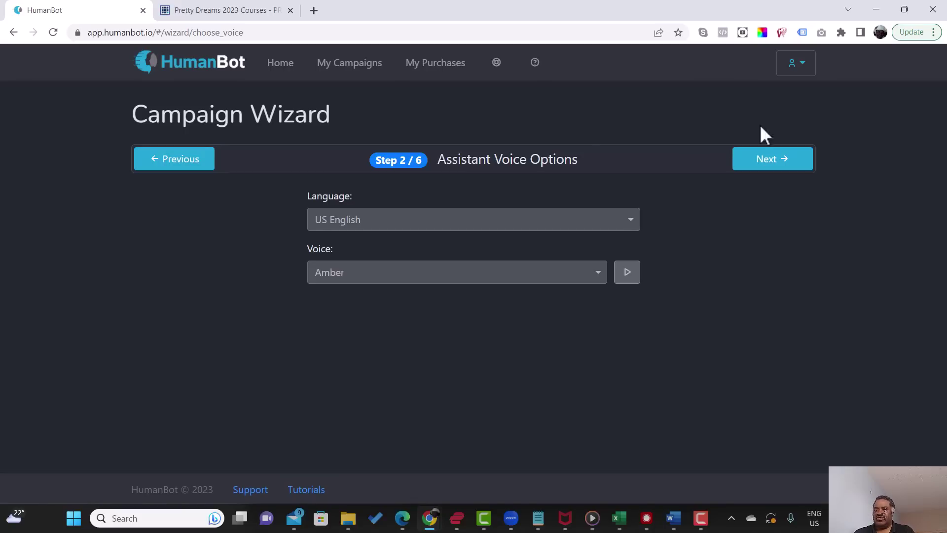
pyautogui.click(597, 279)
pyautogui.click(598, 282)
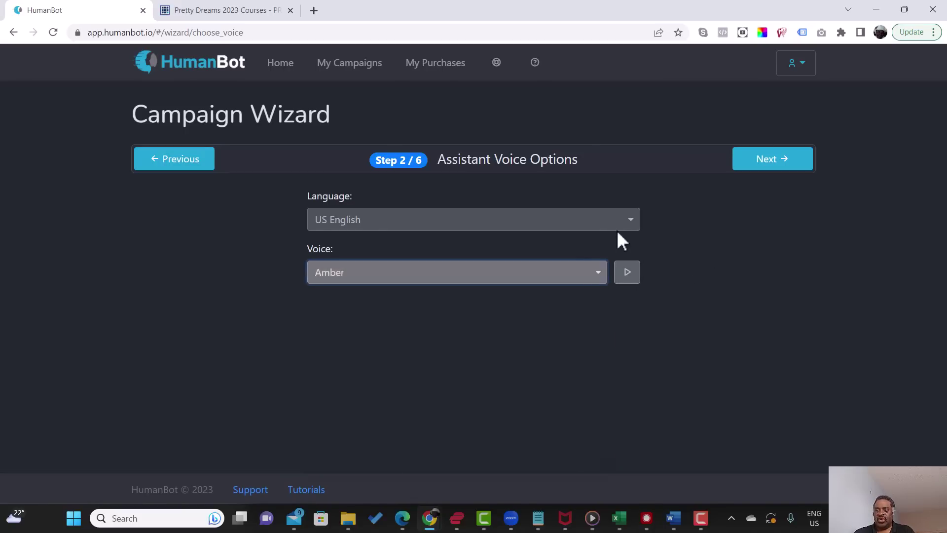
pyautogui.click(634, 226)
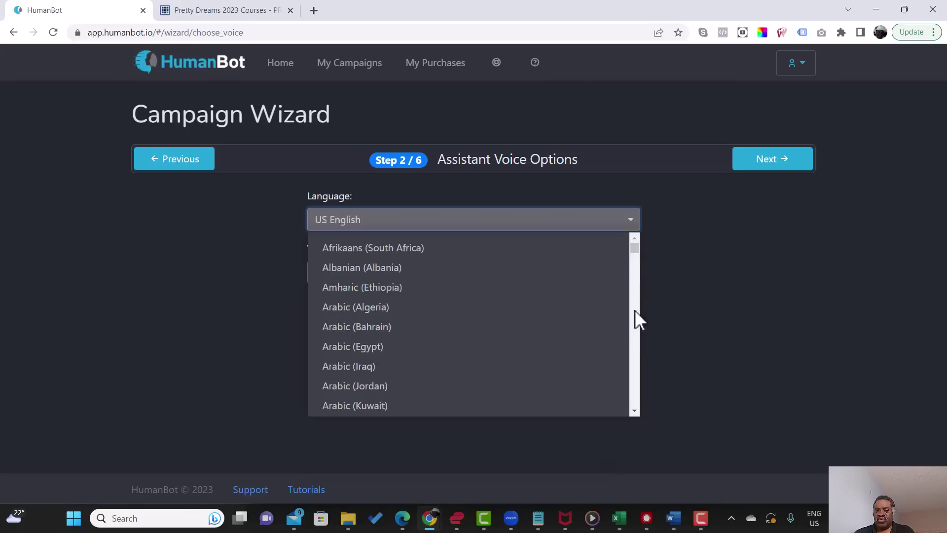
pyautogui.scroll(-5, 630, 368)
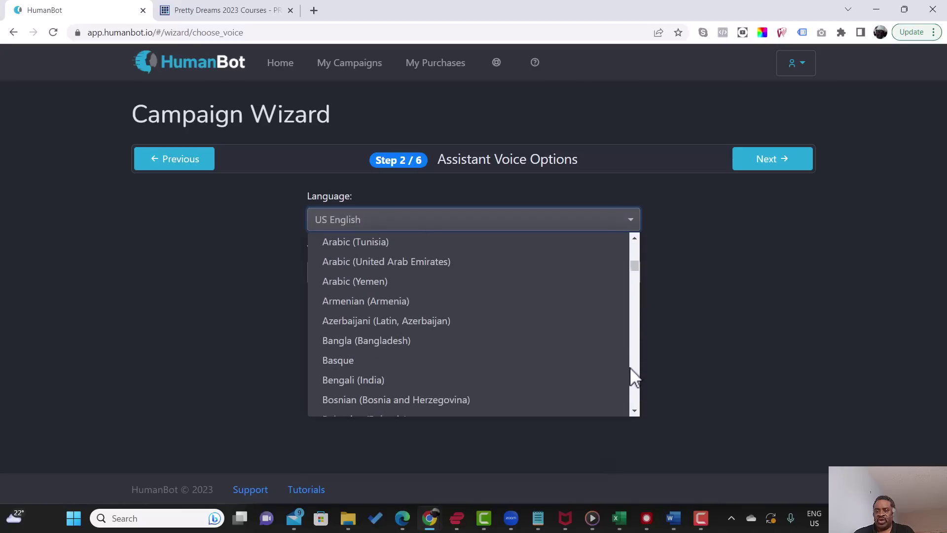
pyautogui.moveTo(635, 264); pyautogui.dragTo(637, 292)
pyautogui.click(463, 374)
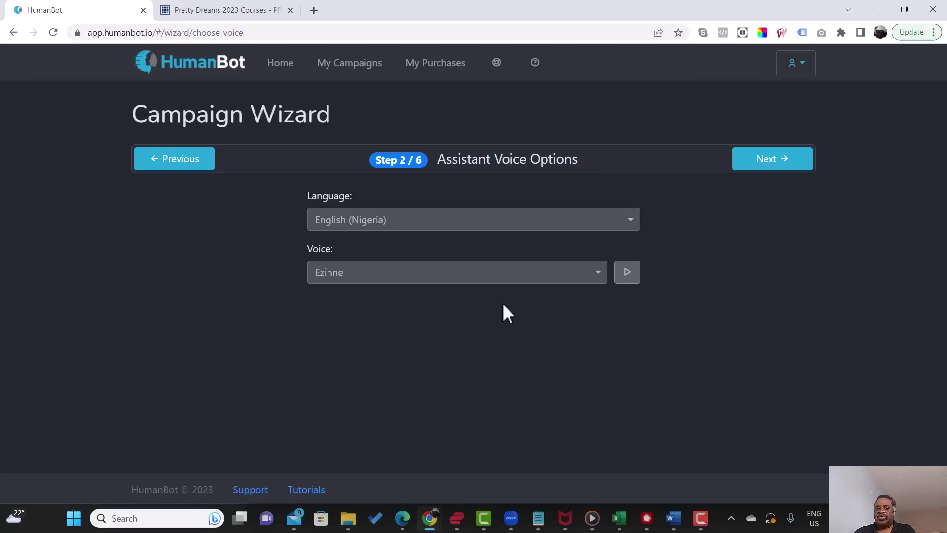
# Preview the Ezinne and English (Canada) Clara voices, then reselect English (Nigeria)
pyautogui.click(629, 277)
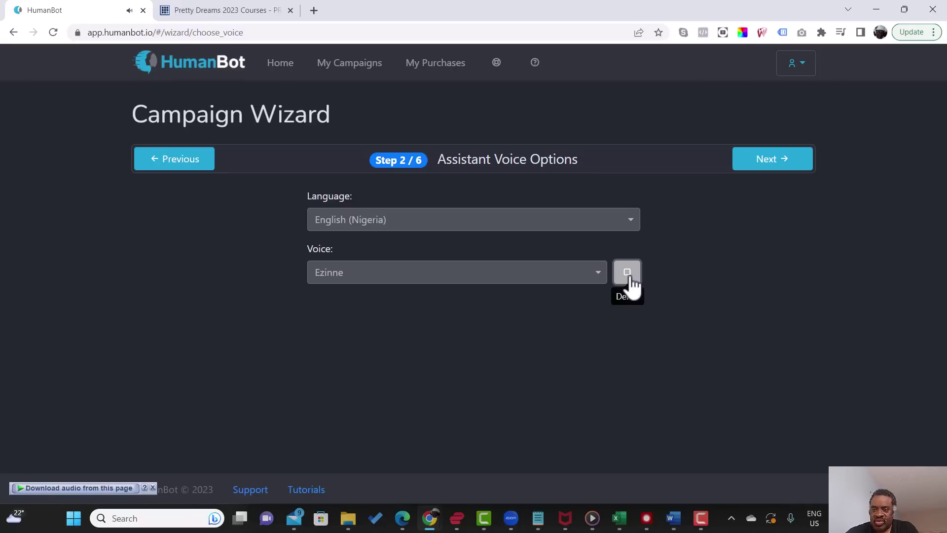
pyautogui.press('XF86AudioLowerVolume')
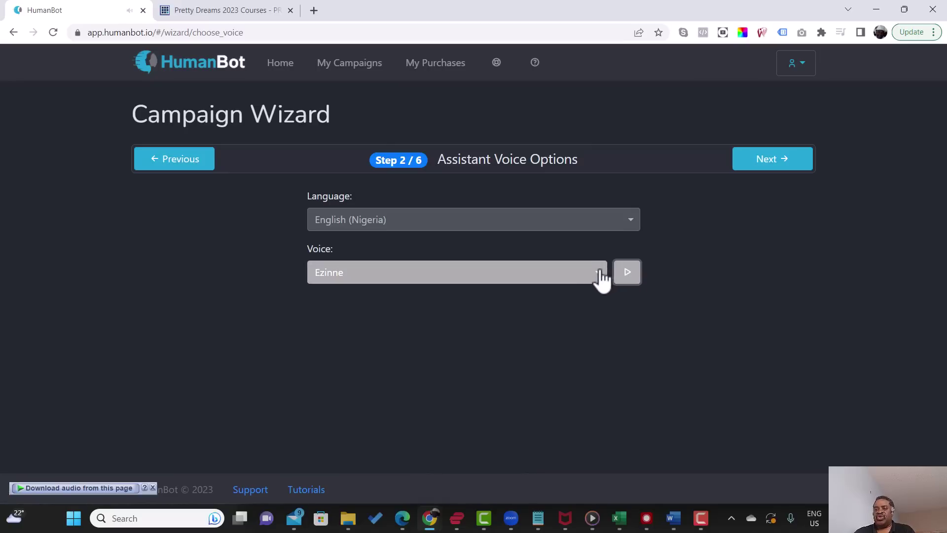
pyautogui.click(637, 228)
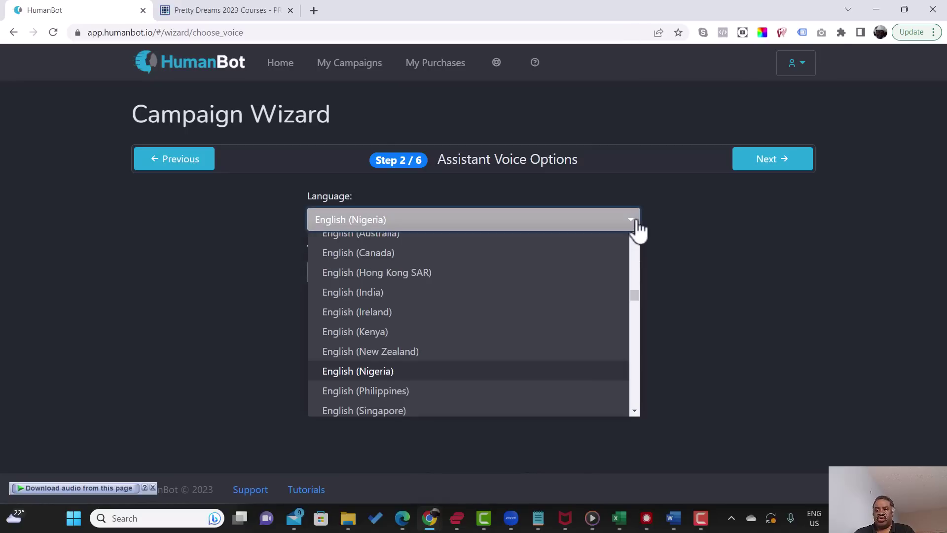
pyautogui.click(583, 259)
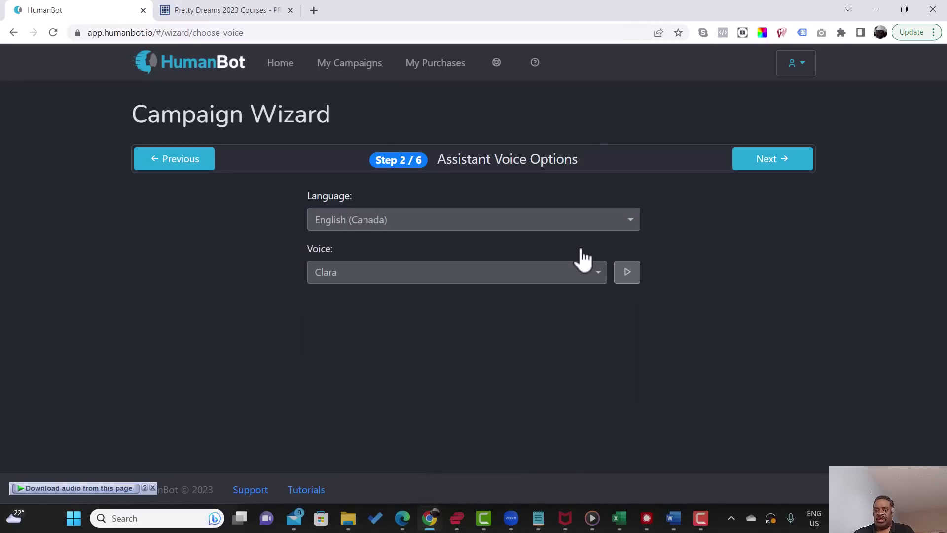
pyautogui.click(628, 279)
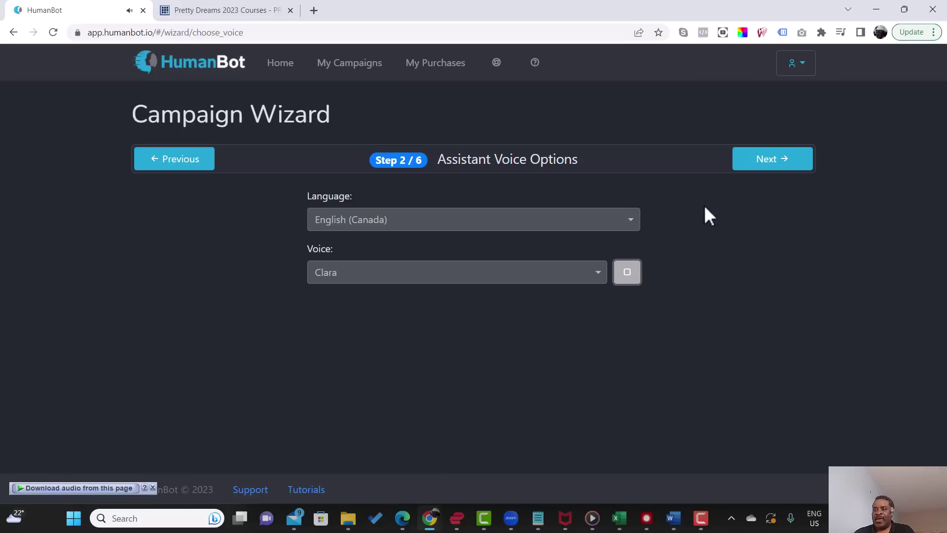
pyautogui.click(631, 226)
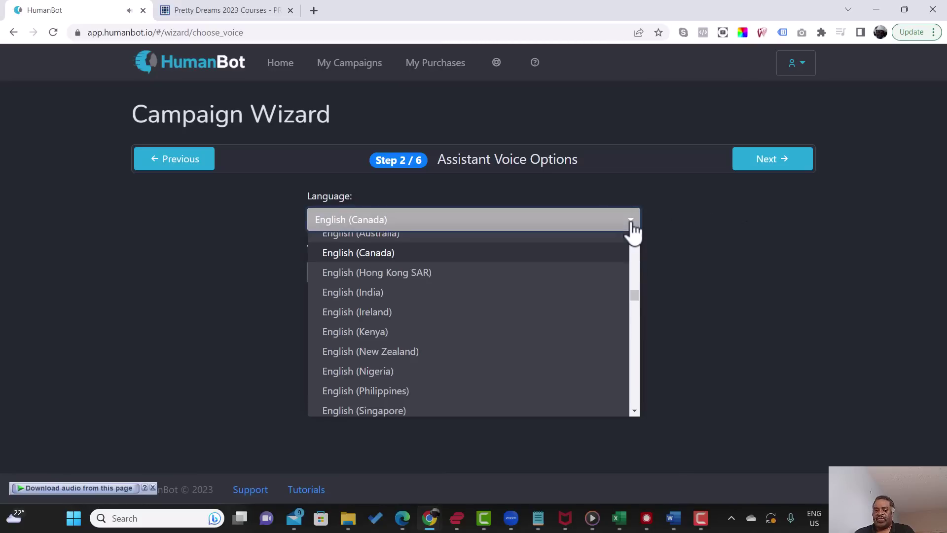
pyautogui.click(554, 371)
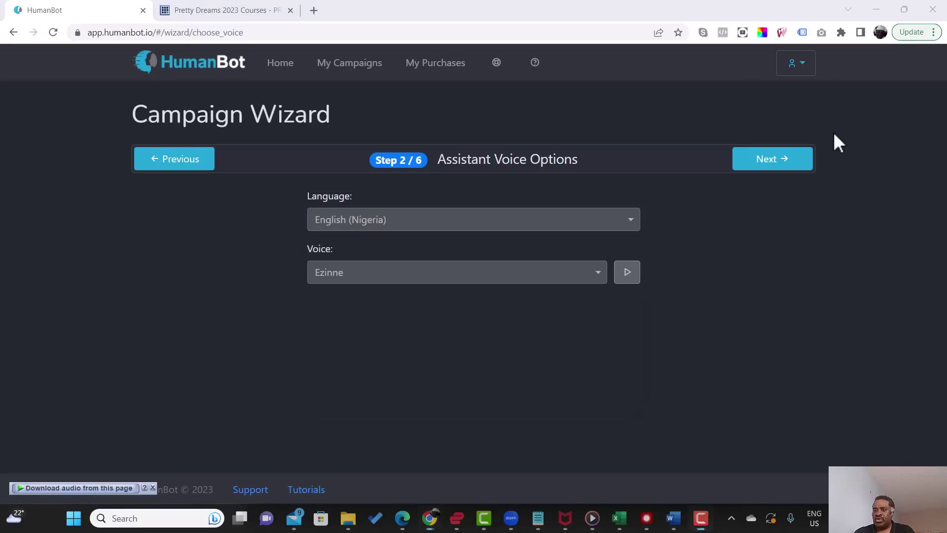
# On the Customize Style step, apply the dark maroon colour style
pyautogui.click(782, 168)
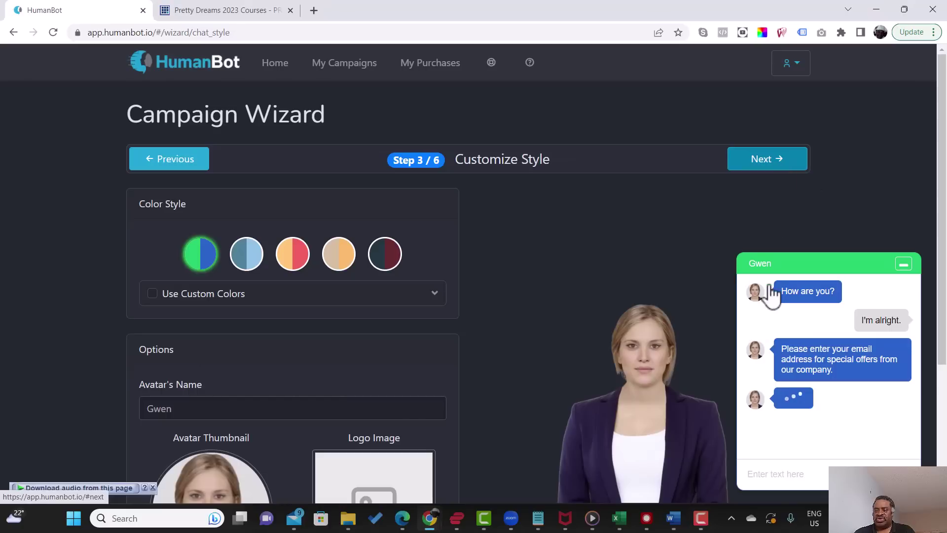
pyautogui.click(383, 266)
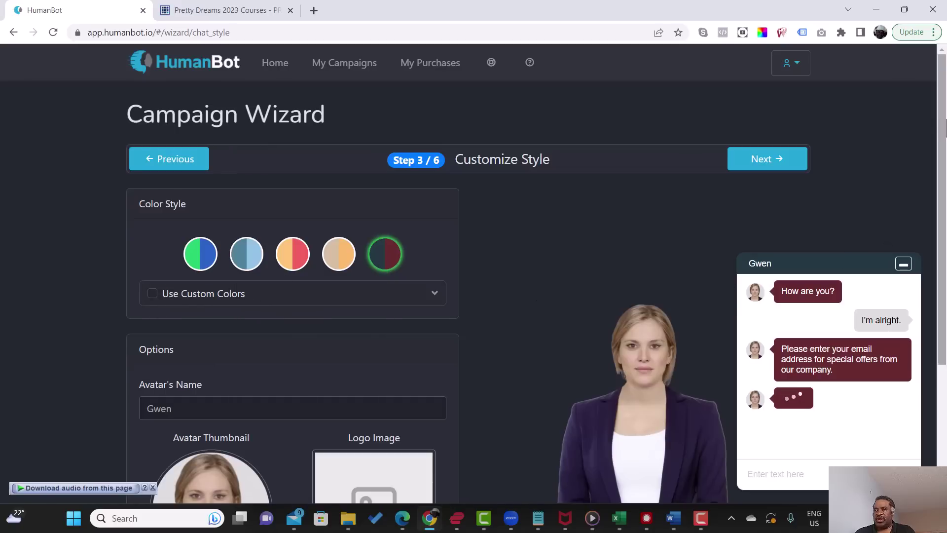
pyautogui.moveTo(942, 119); pyautogui.dragTo(942, 189)
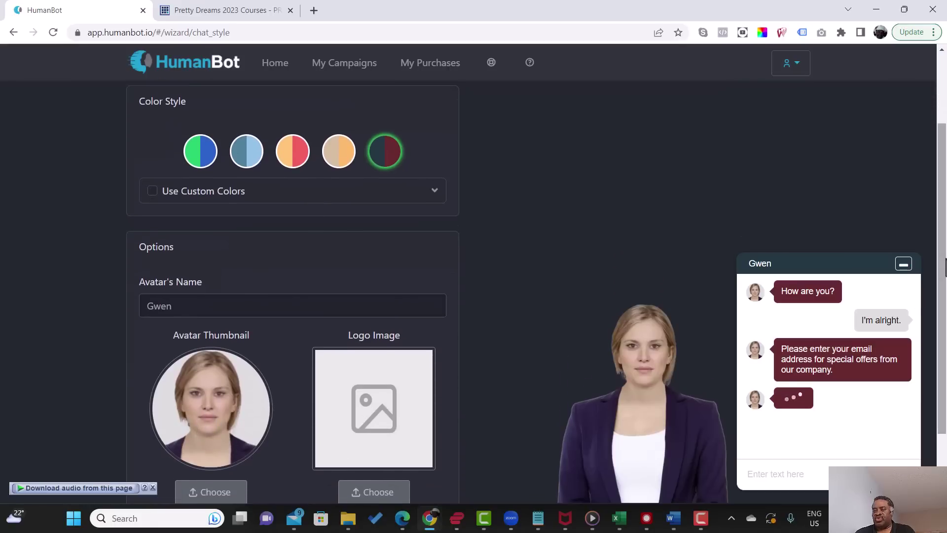
pyautogui.moveTo(943, 236); pyautogui.dragTo(942, 191)
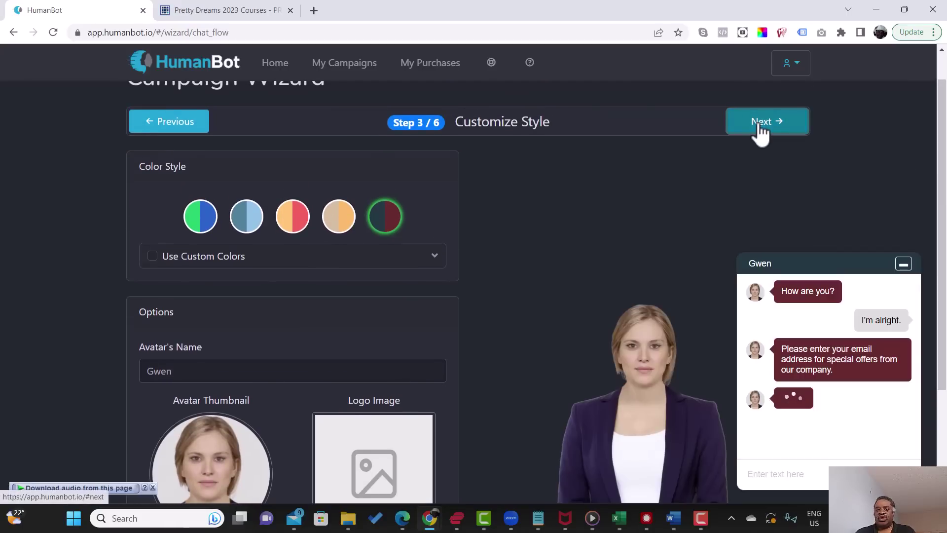
# On the chat dialog step, open the opening name question for editing
pyautogui.click(761, 124)
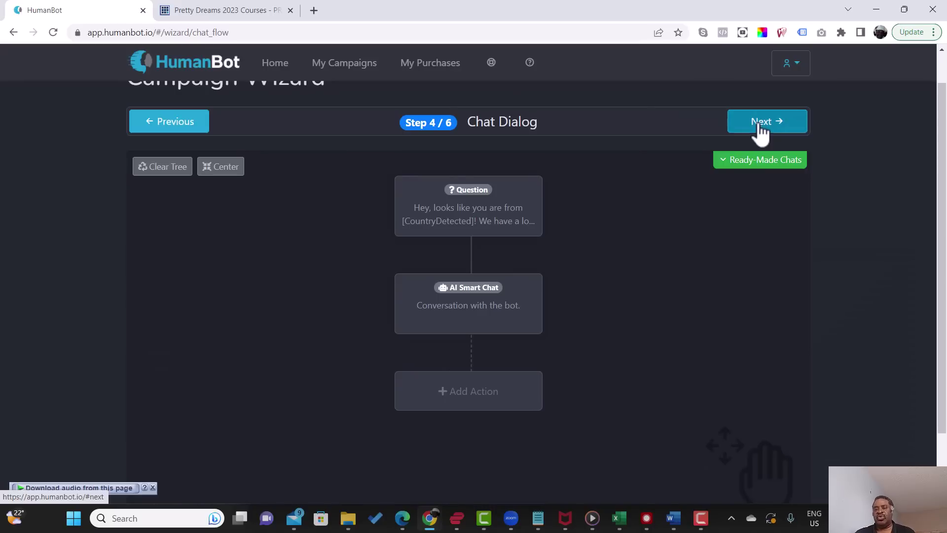
pyautogui.moveTo(504, 236)
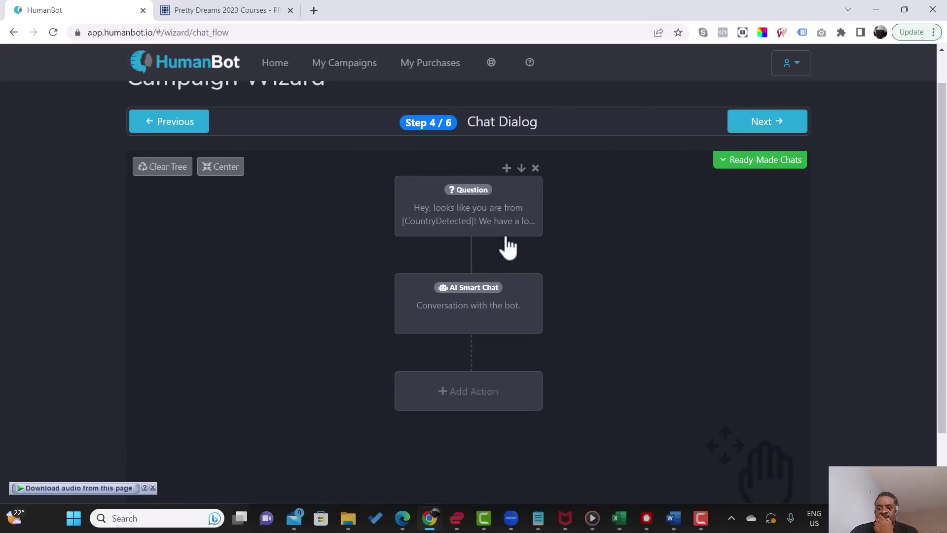
pyautogui.moveTo(488, 329)
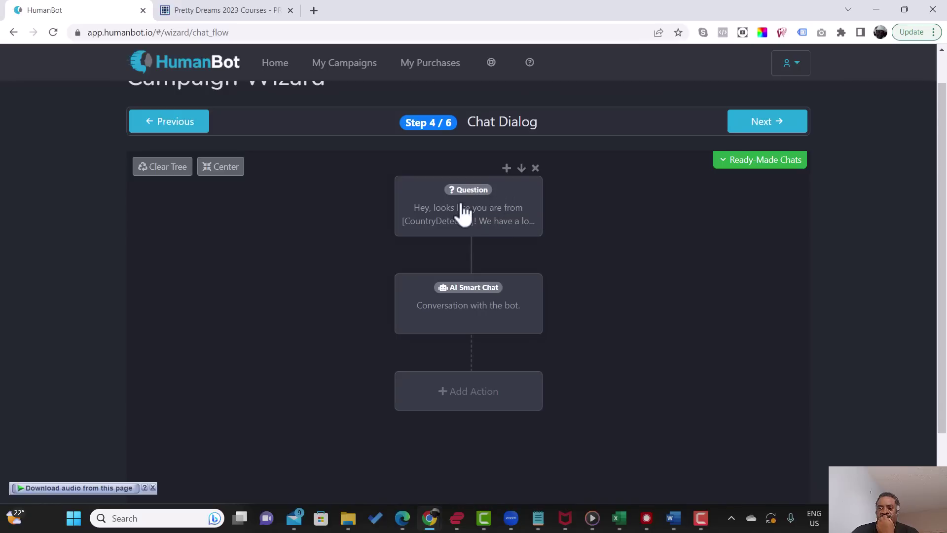
pyautogui.click(496, 225)
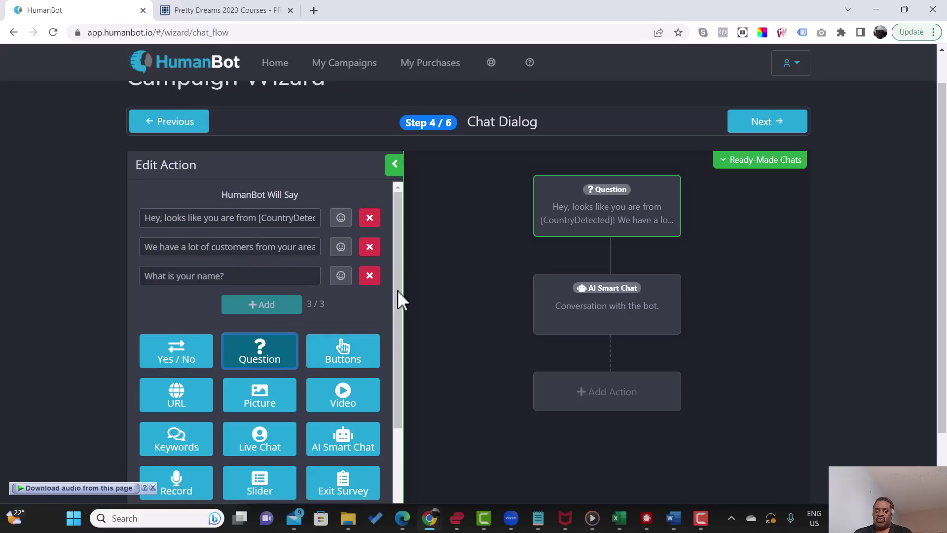
pyautogui.moveTo(397, 290); pyautogui.dragTo(394, 341)
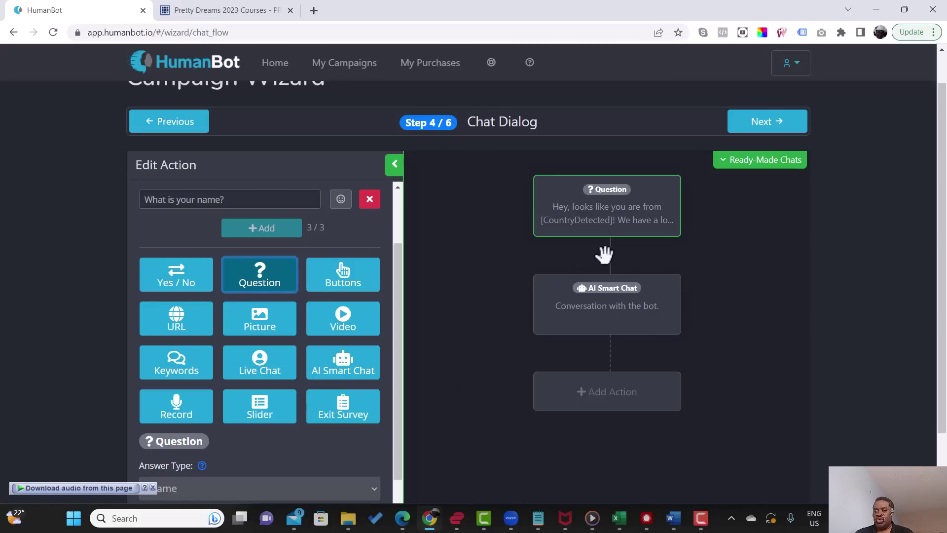
# Save the edited question action and advance to Player Options
pyautogui.moveTo(666, 309)
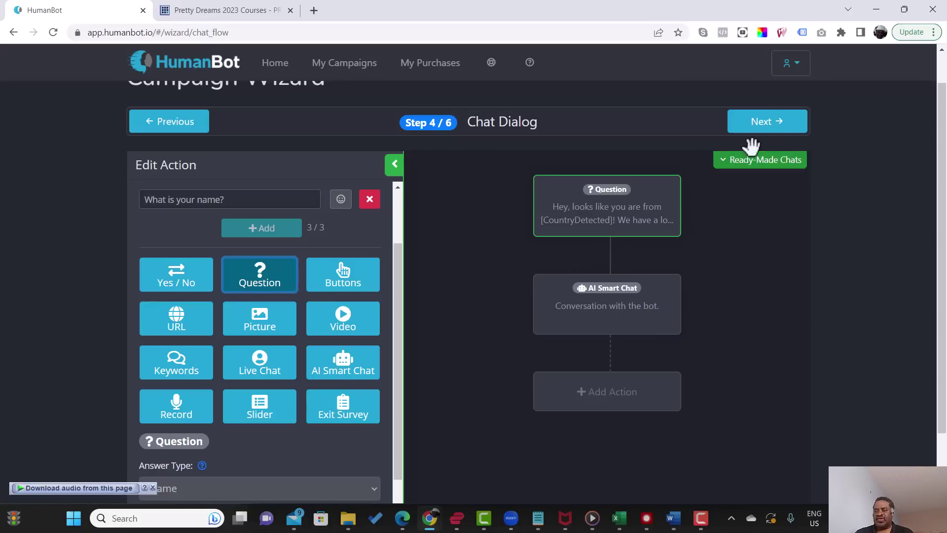
pyautogui.click(768, 130)
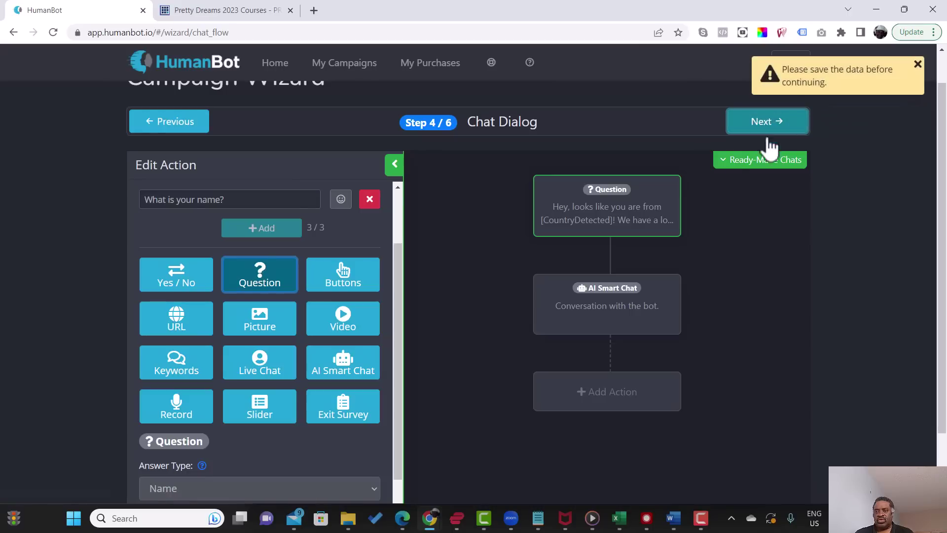
pyautogui.scroll(-1, 400, 345)
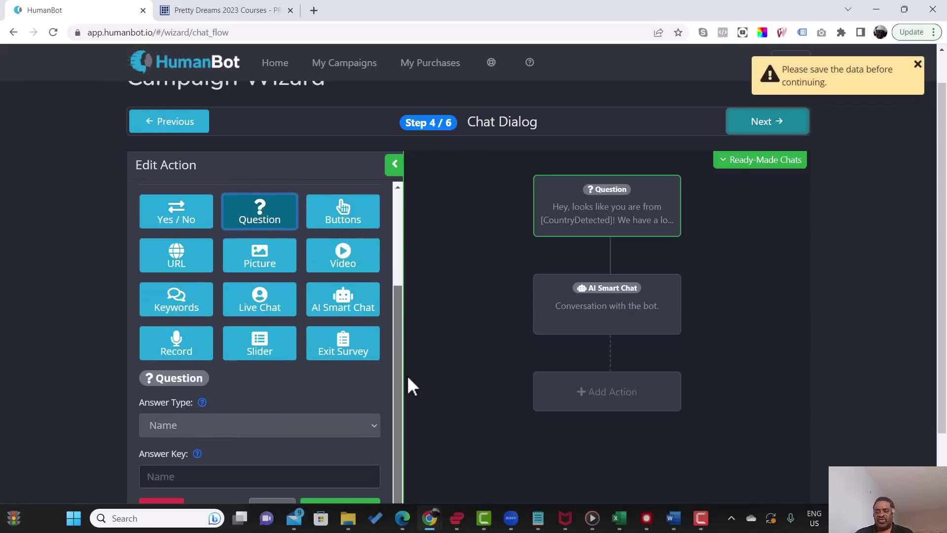
pyautogui.click(347, 502)
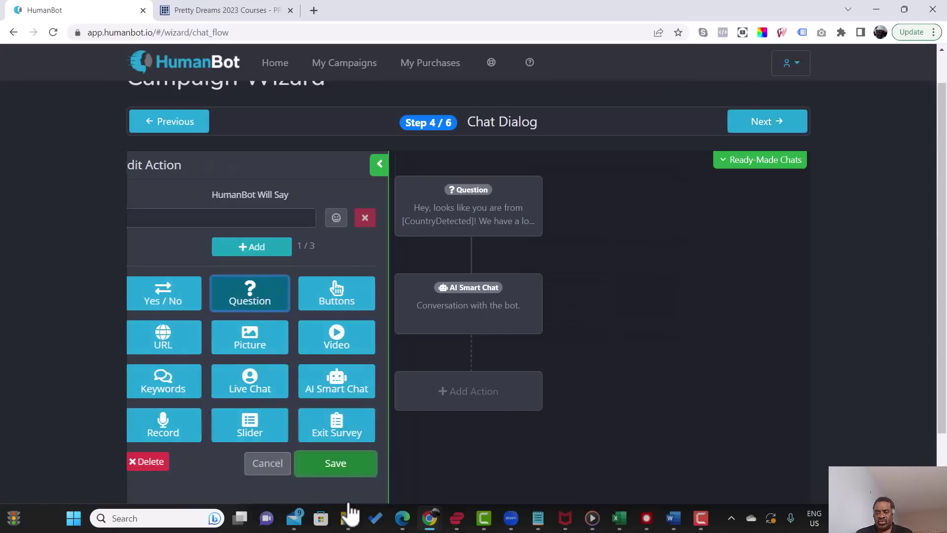
pyautogui.click(760, 123)
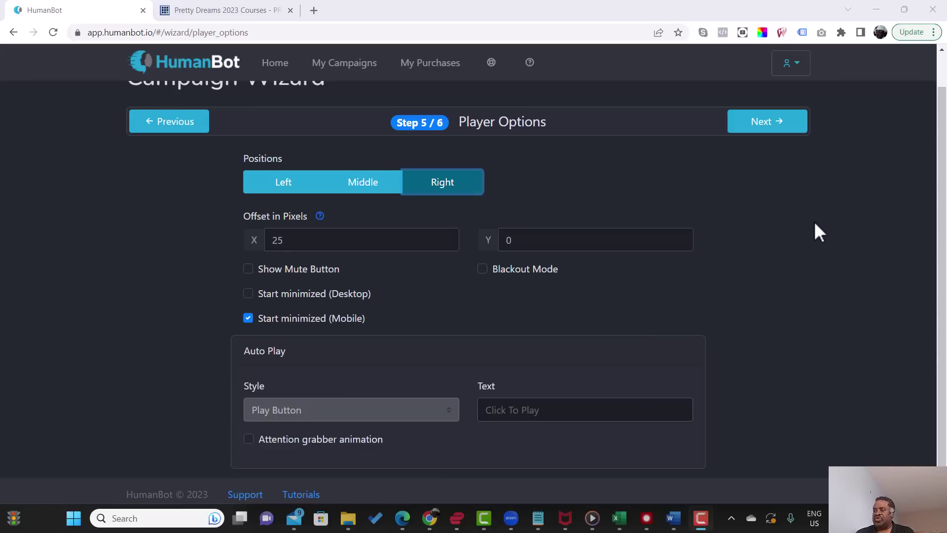
# On the Campaign Options step, enter 'Pretty Dreams Bot' as the campaign name
pyautogui.click(763, 127)
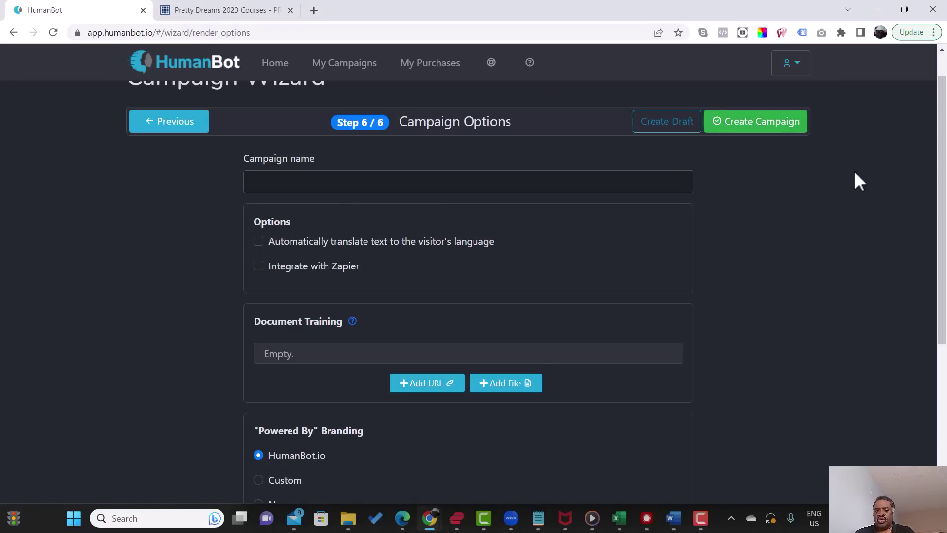
pyautogui.moveTo(942, 155); pyautogui.dragTo(918, 139)
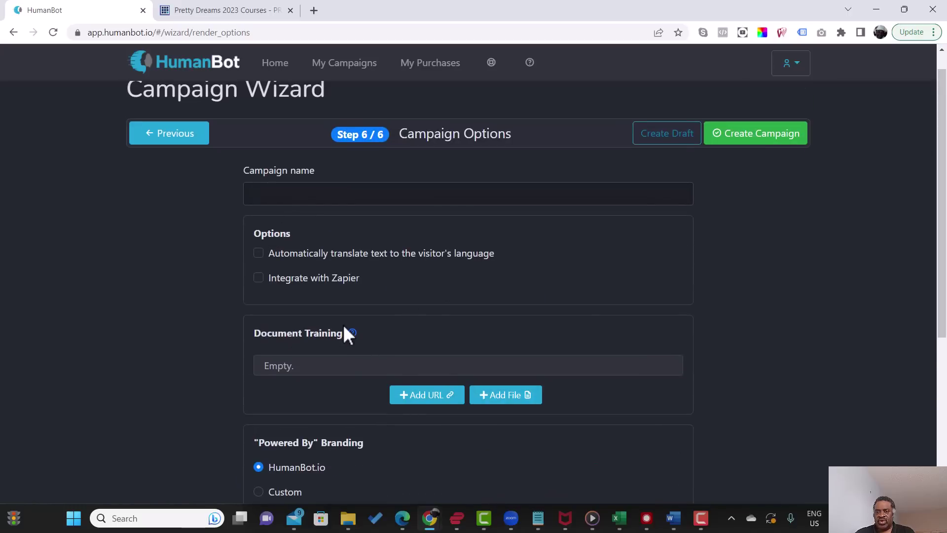
pyautogui.click(346, 194)
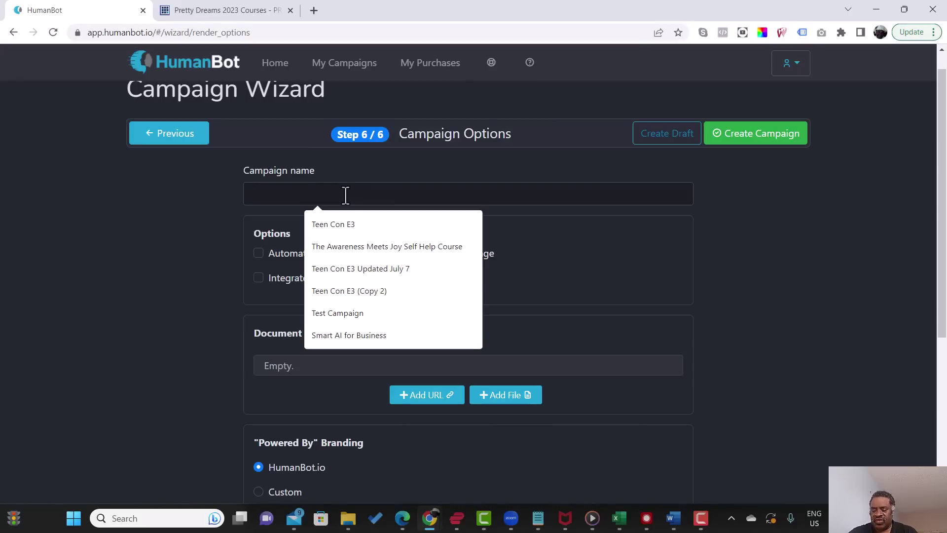
pyautogui.write('Pe')
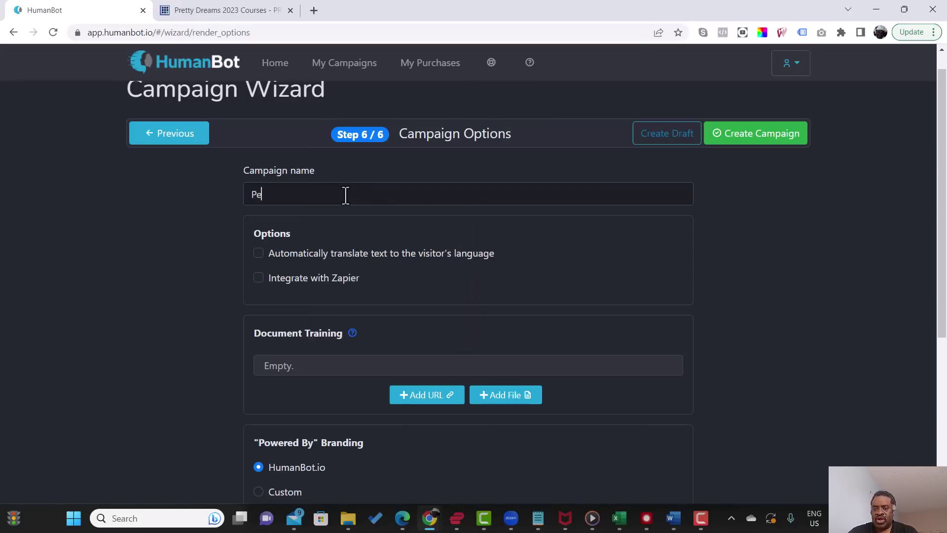
pyautogui.write('etty Dreams')
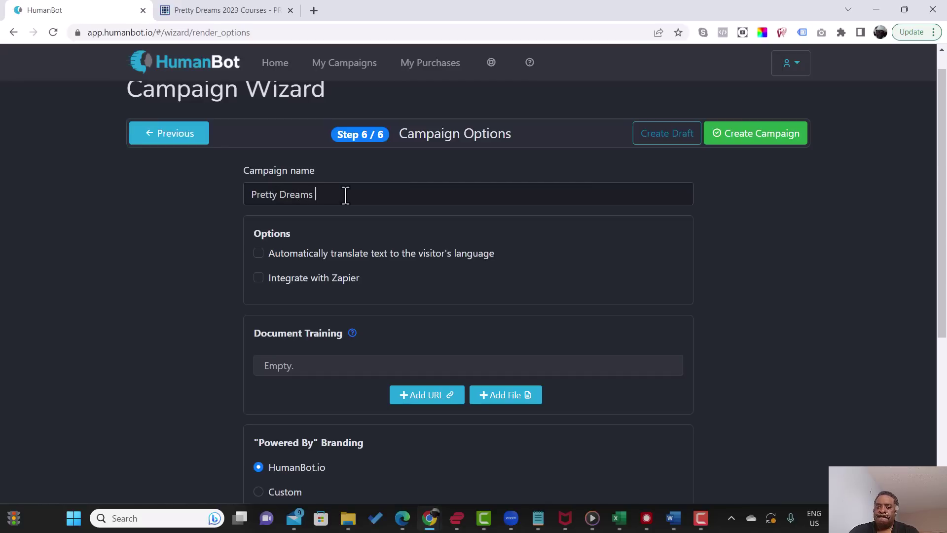
pyautogui.write(' Bot')
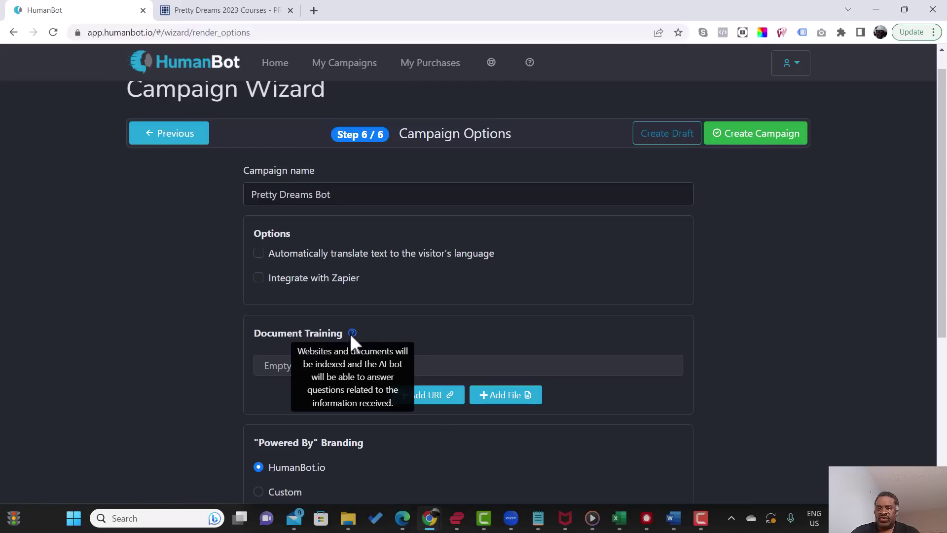
pyautogui.moveTo(353, 334)
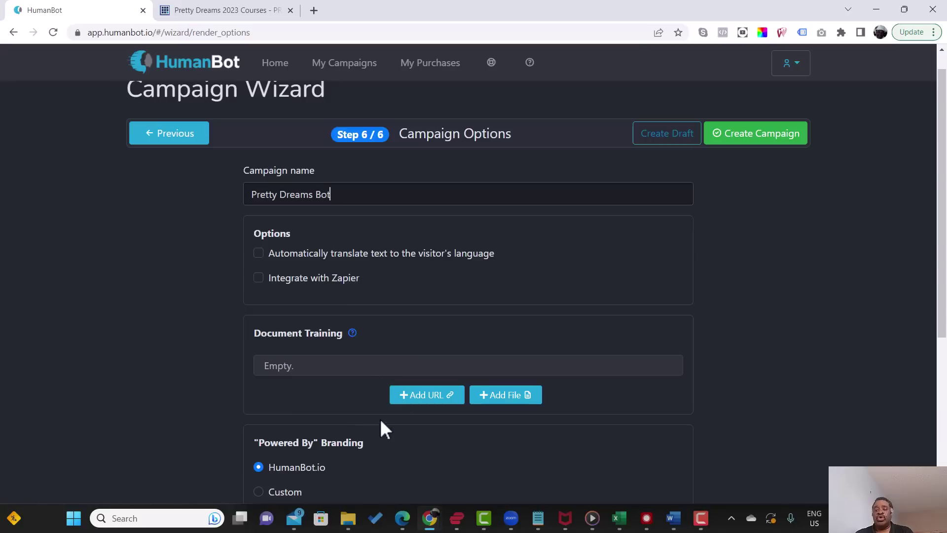
pyautogui.click(432, 401)
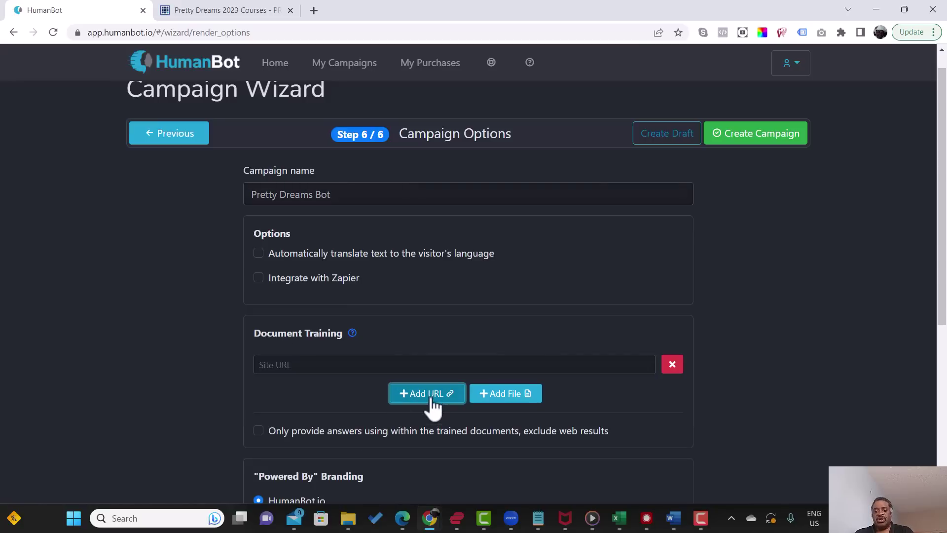
pyautogui.click(208, 11)
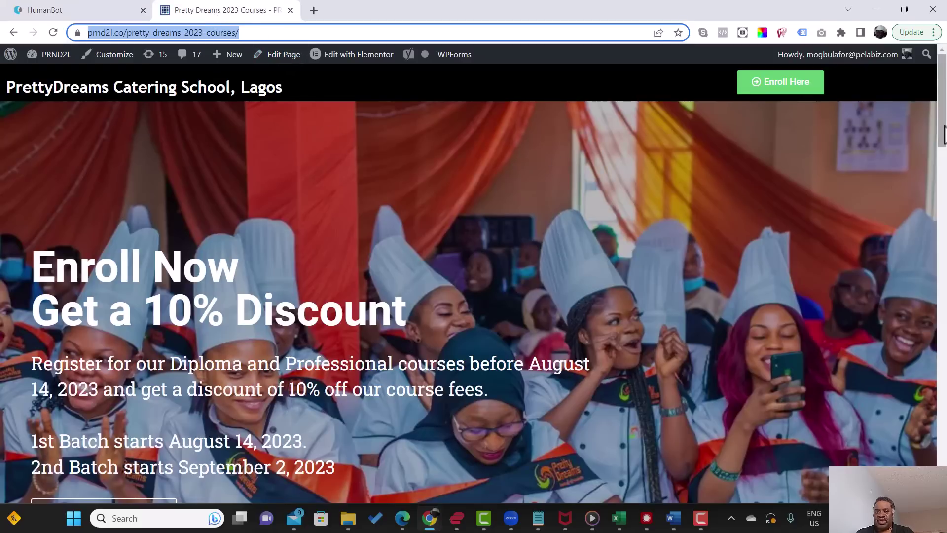
pyautogui.moveTo(944, 134); pyautogui.dragTo(913, 74)
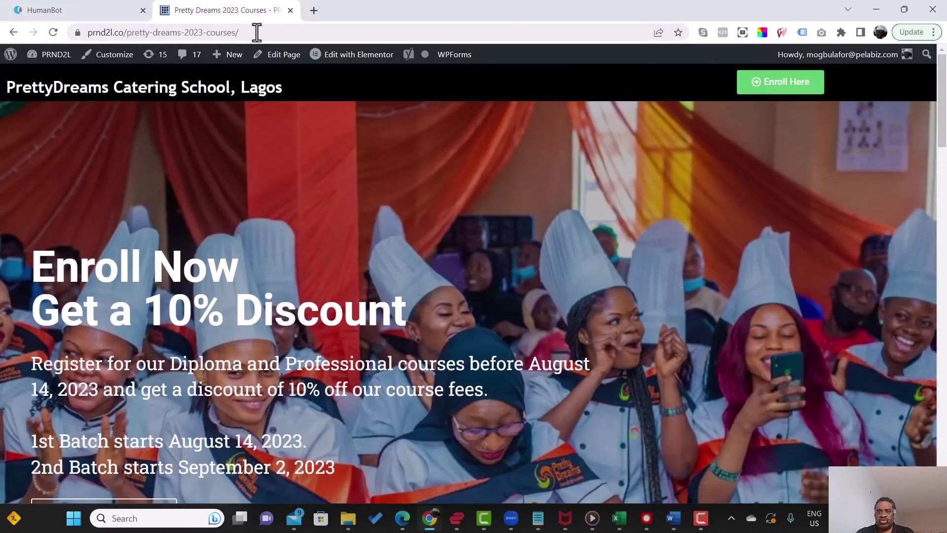
pyautogui.moveTo(256, 32); pyautogui.dragTo(81, 37)
pyautogui.hotkey('ctrl', 'c')
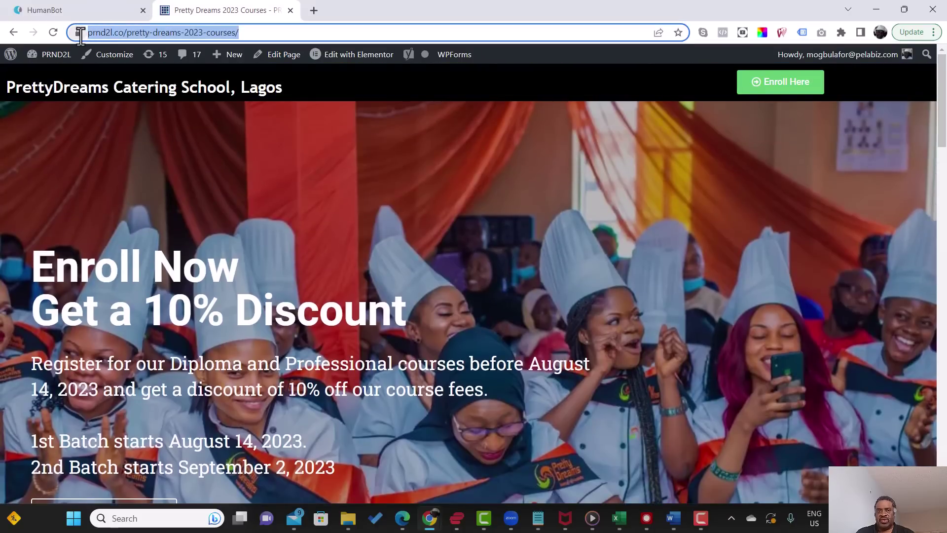
pyautogui.click(62, 10)
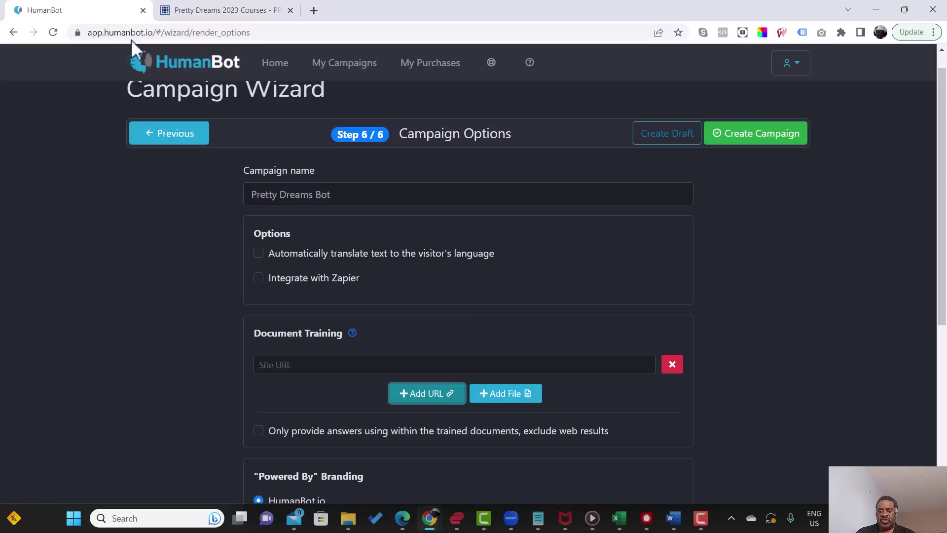
pyautogui.click(268, 365)
pyautogui.hotkey('ctrl', 'v')
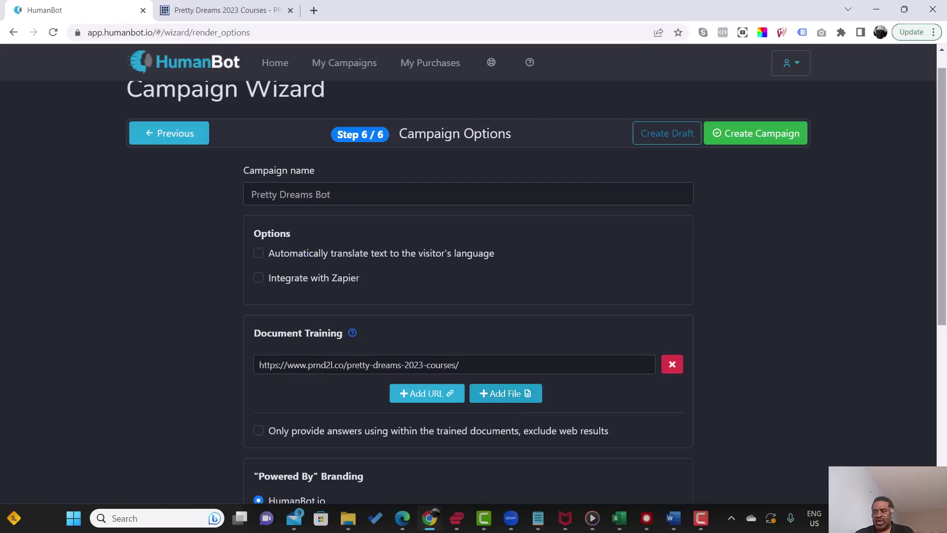
# Create the Pretty Dreams Bot campaign, then view and close its embed code
pyautogui.click(762, 133)
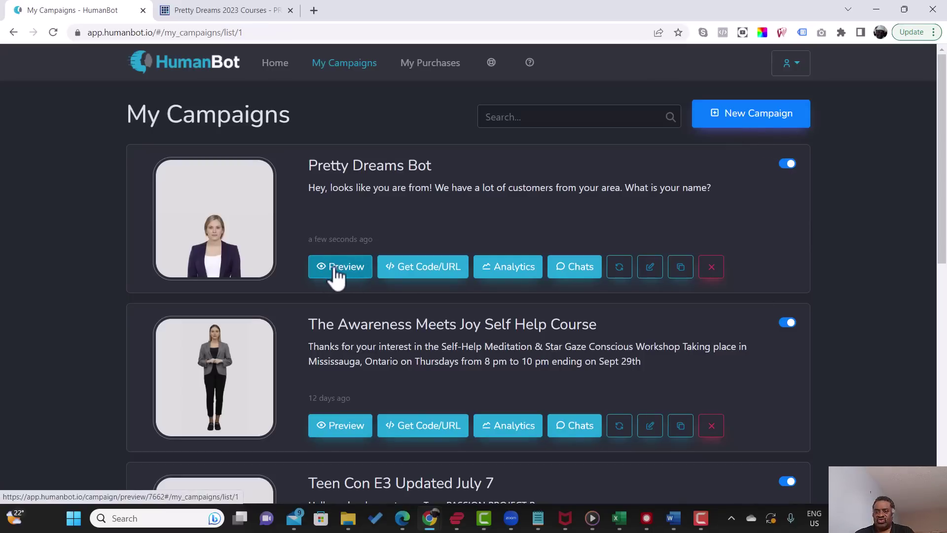
pyautogui.click(420, 274)
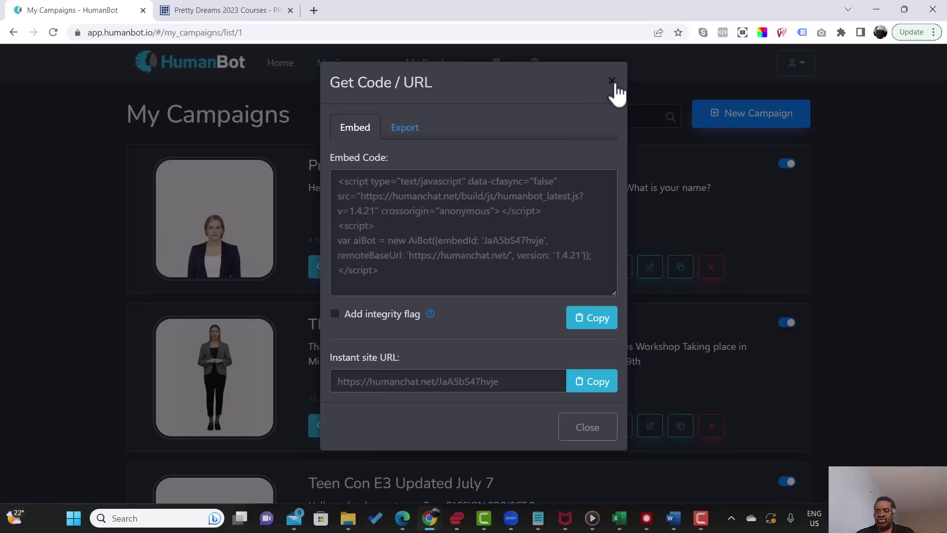
pyautogui.click(588, 433)
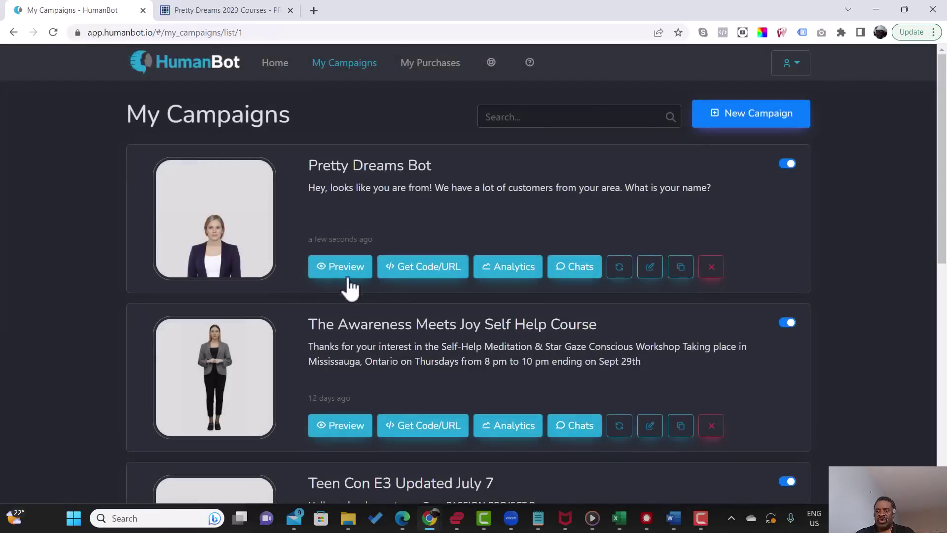
# Preview Pretty Dreams Bot and answer its name question with a visitor's first name
pyautogui.click(342, 269)
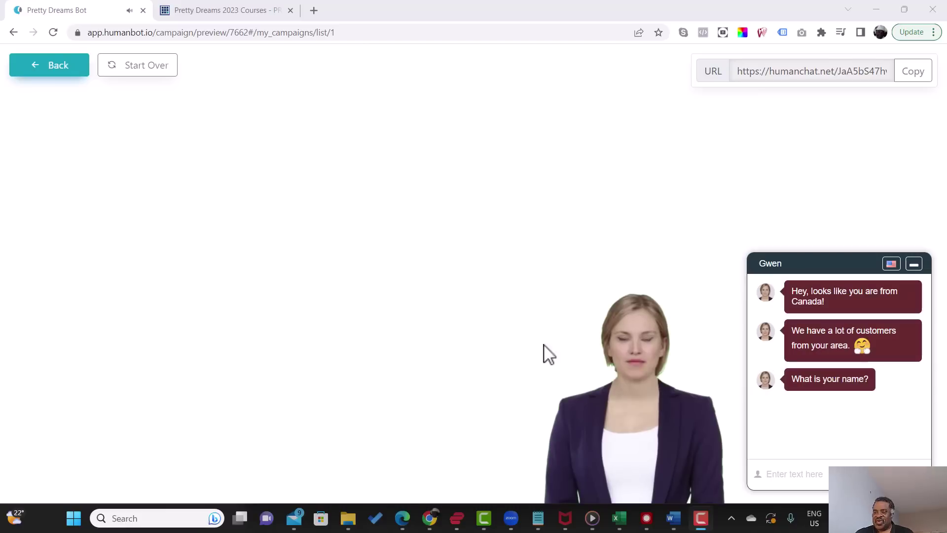
pyautogui.moveTo(630, 425)
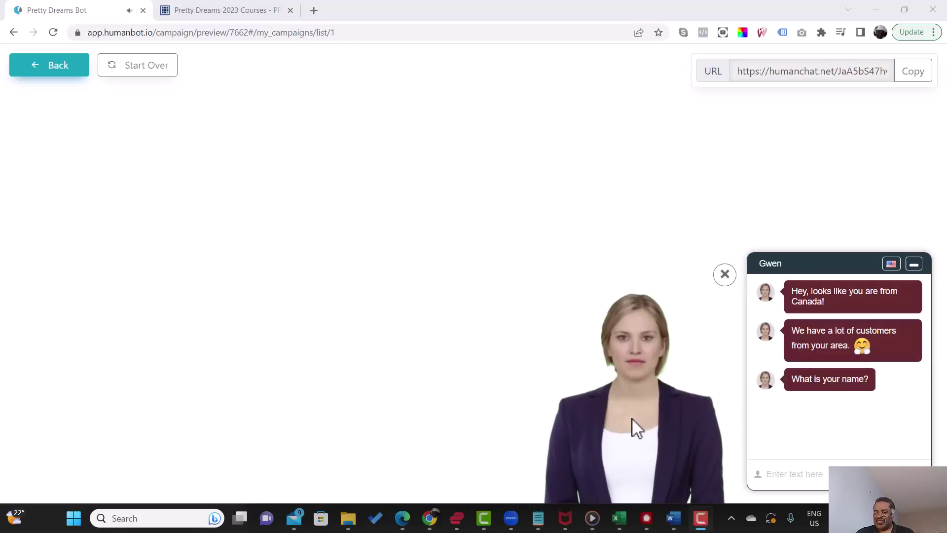
pyautogui.click(787, 474)
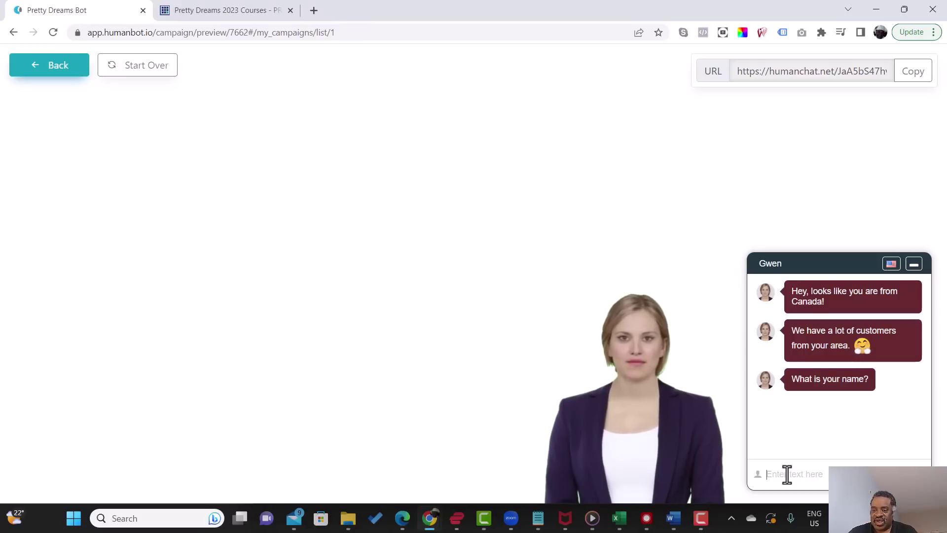
pyautogui.write('Mary')
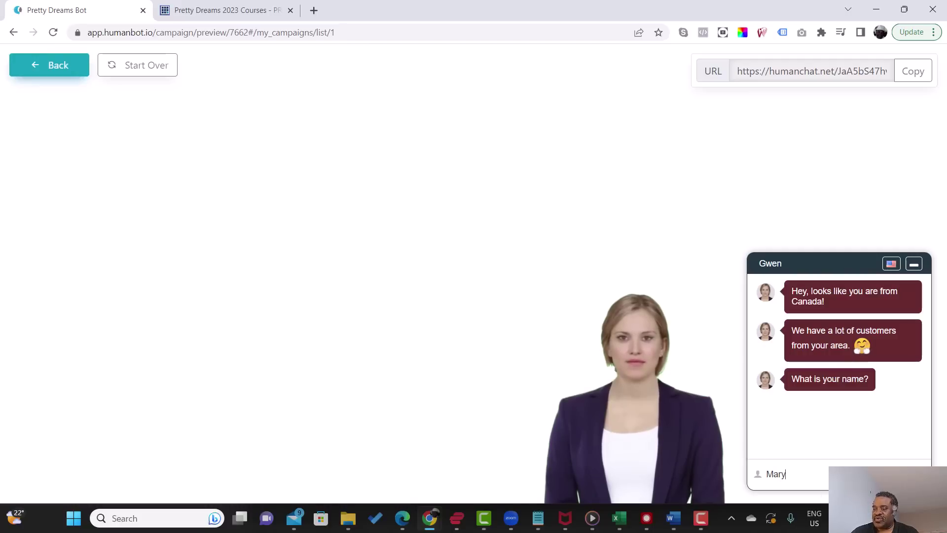
pyautogui.press('Return')
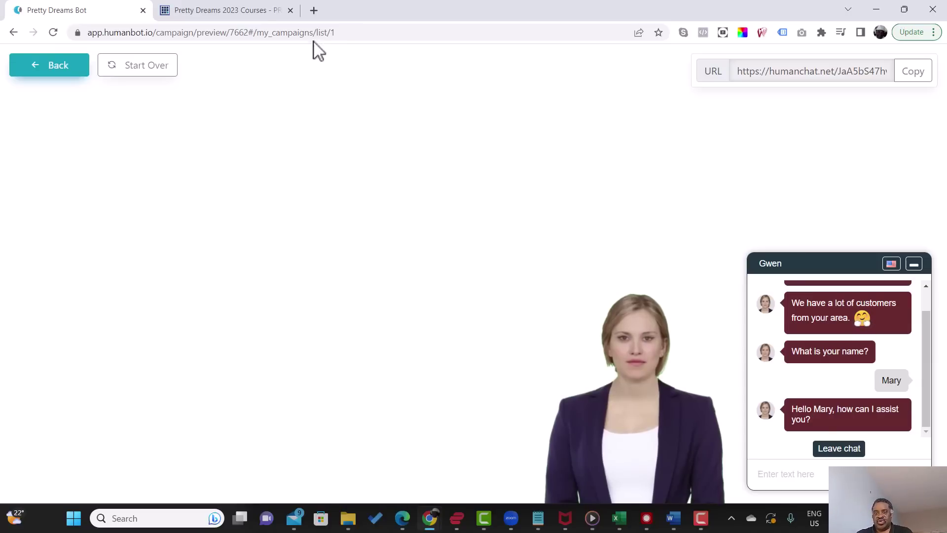
# Ask the preview bot 'What training do you offer?' and begin typing a follow-up question
pyautogui.click(232, 12)
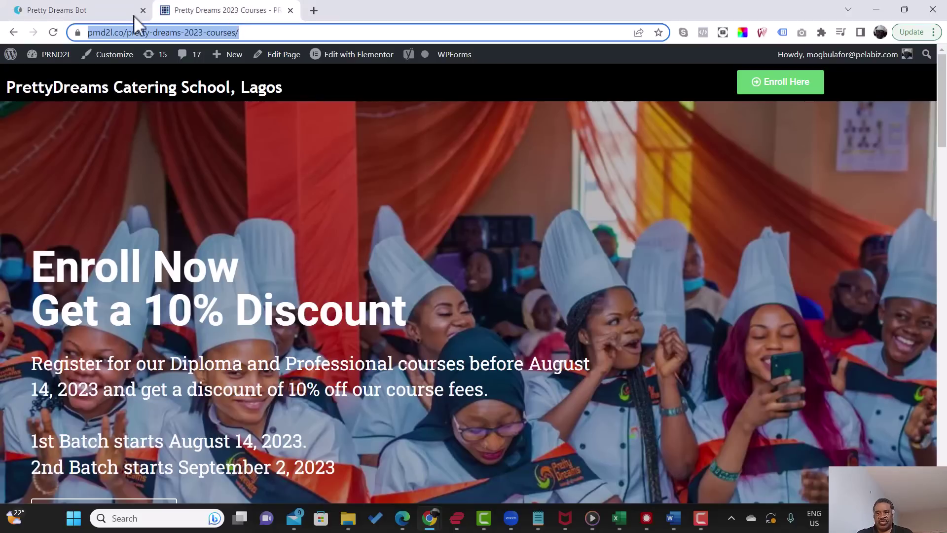
pyautogui.click(74, 15)
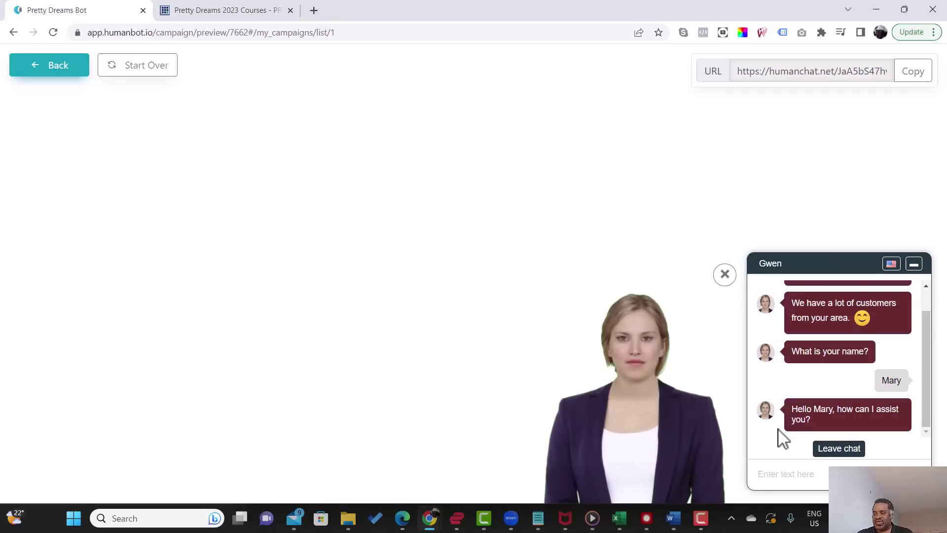
pyautogui.click(771, 478)
pyautogui.write('What d')
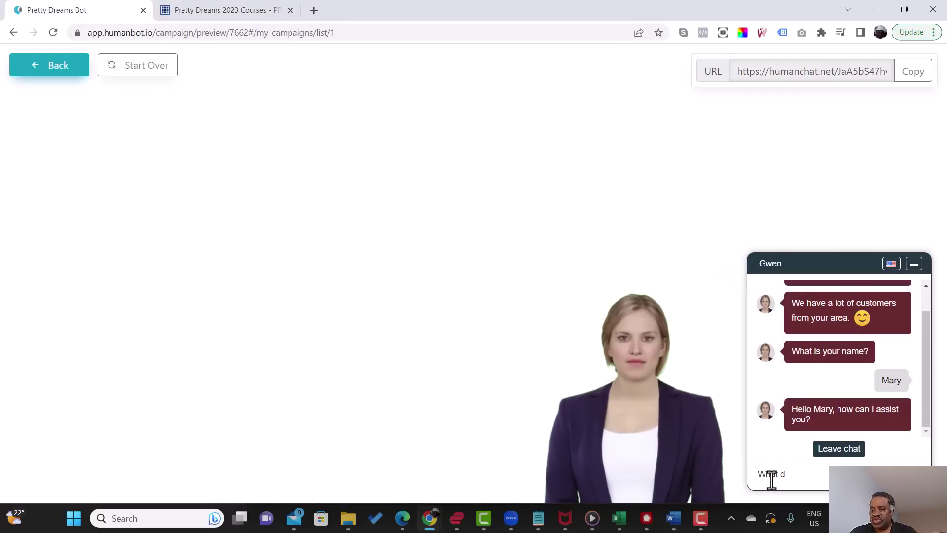
pyautogui.press('BackSpace')
pyautogui.write('training do ')
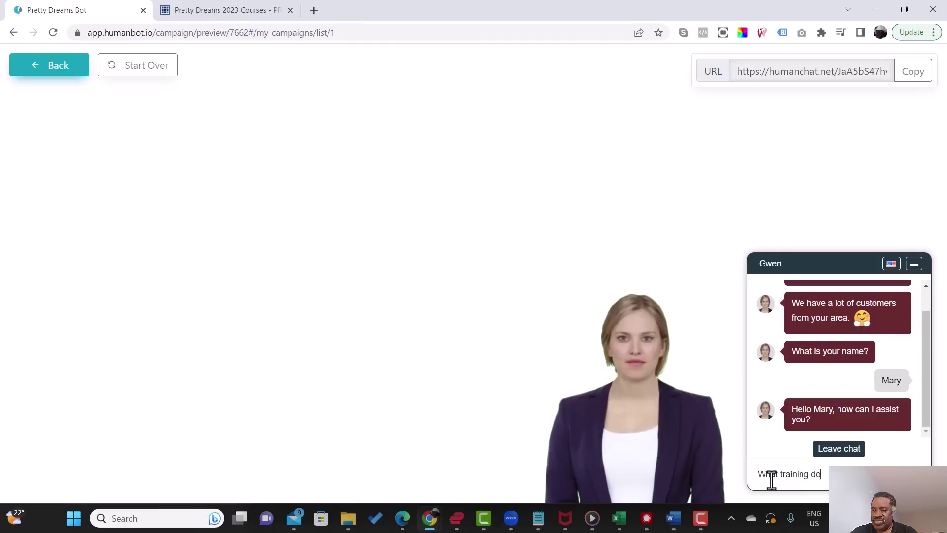
pyautogui.write('y')
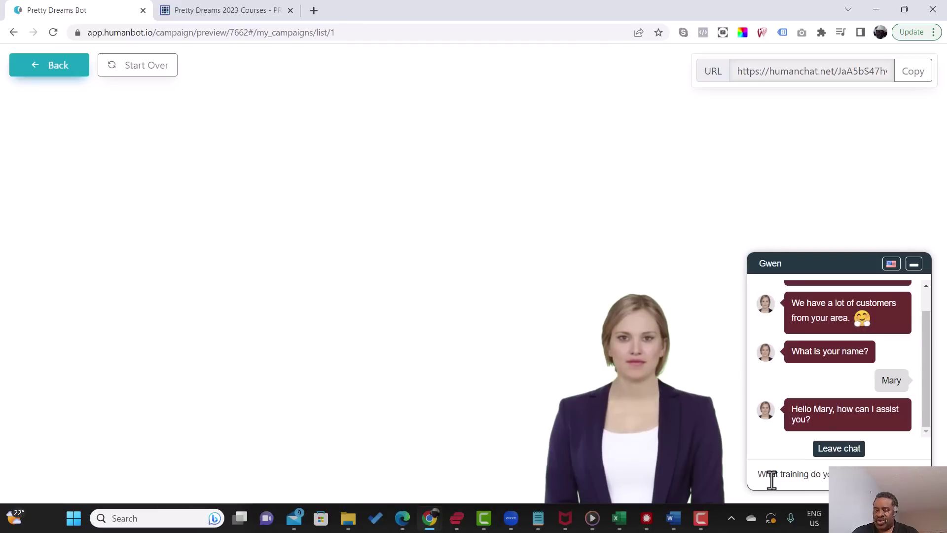
pyautogui.write('ou offer?')
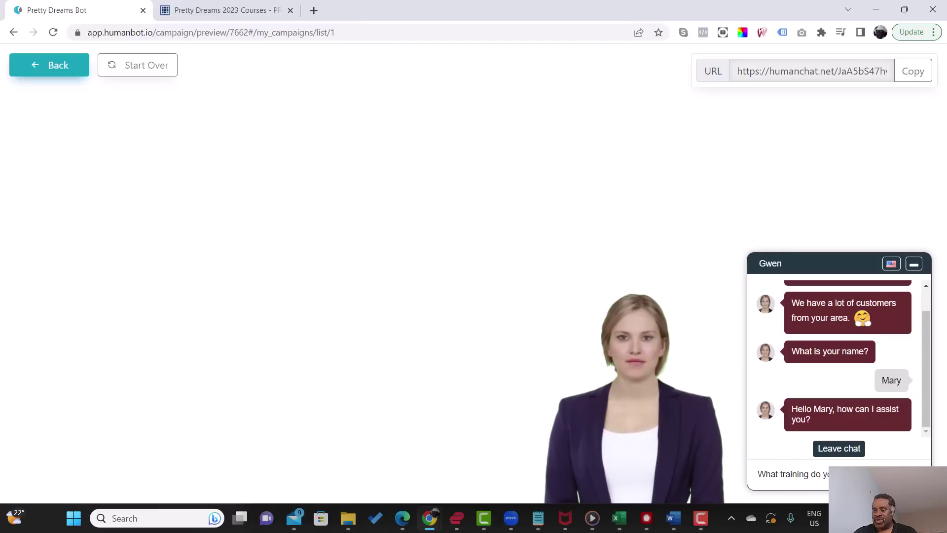
pyautogui.press('Return')
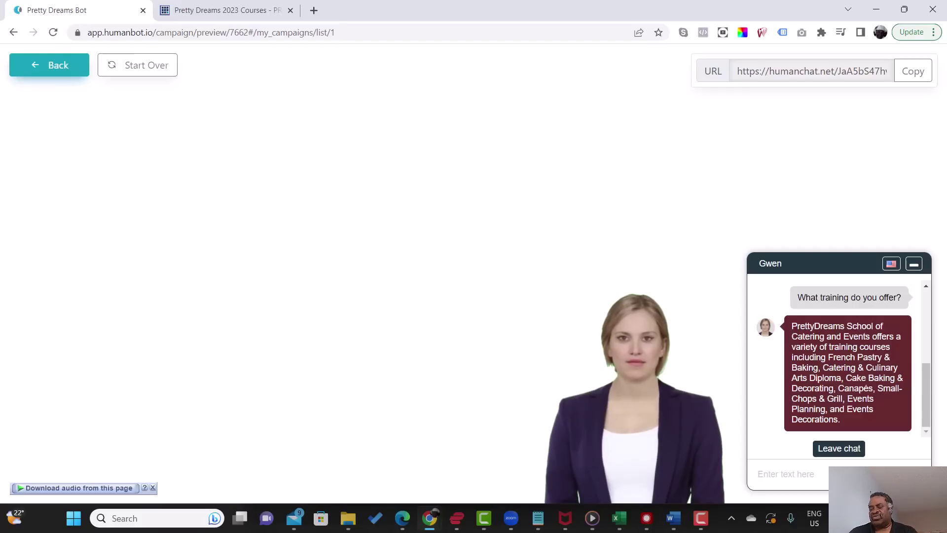
pyautogui.write('Wh')
pyautogui.write('en does')
pyautogui.write(' this ')
pyautogui.write('e co')
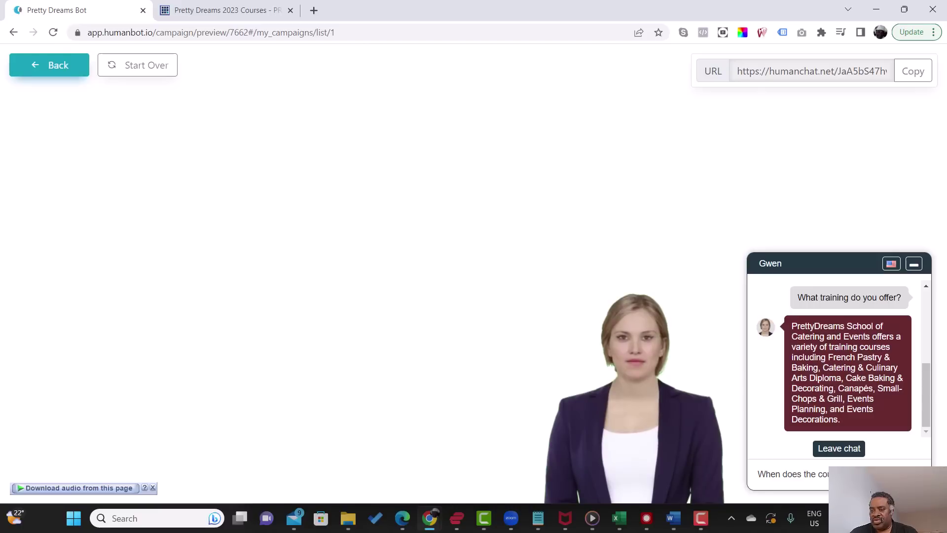
# Fix the draft to 'When does the course start?' and send it, getting the August 14 and September 2, 2023 batch dates
pyautogui.press('BackSpace')
pyautogui.press('BackSpace')
pyautogui.press('BackSpace')
pyautogui.press('BackSpace')
pyautogui.press('BackSpace')
pyautogui.press('BackSpace')
pyautogui.press('BackSpace')
pyautogui.press('BackSpace')
pyautogui.press('BackSpace')
pyautogui.press('BackSpace')
pyautogui.press('BackSpace')
pyautogui.write('does the co')
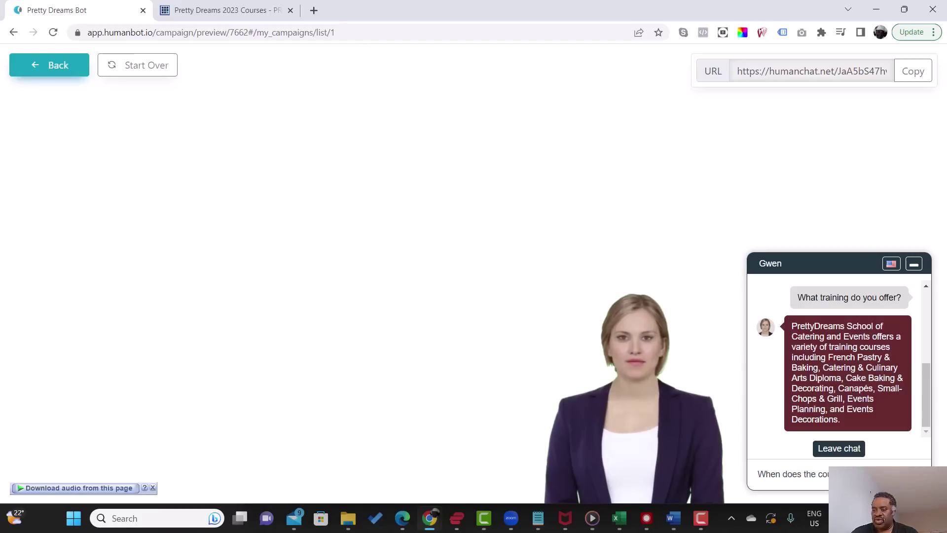
pyautogui.press('Return')
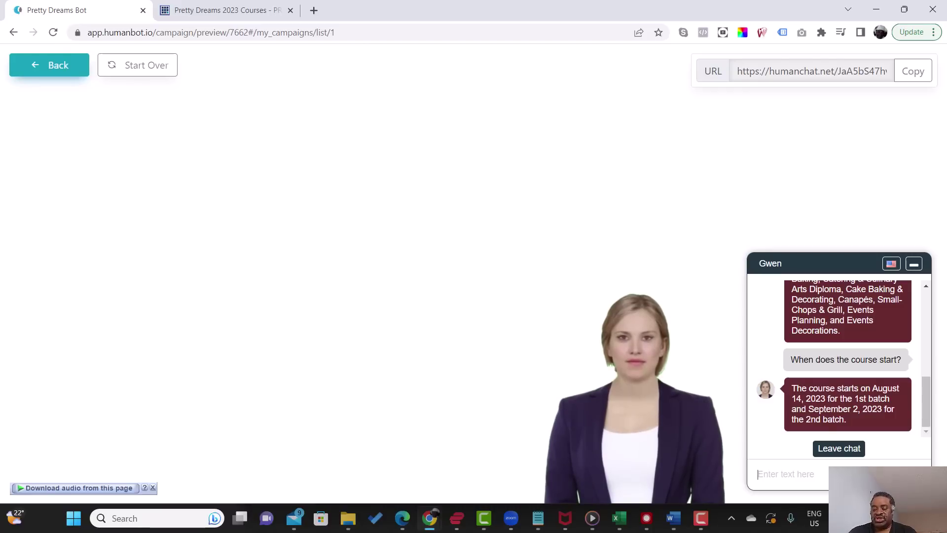
# Send 'Where is the location of the course?' to get the 32 King George V Road, Lagos address
pyautogui.write('Where is the locati')
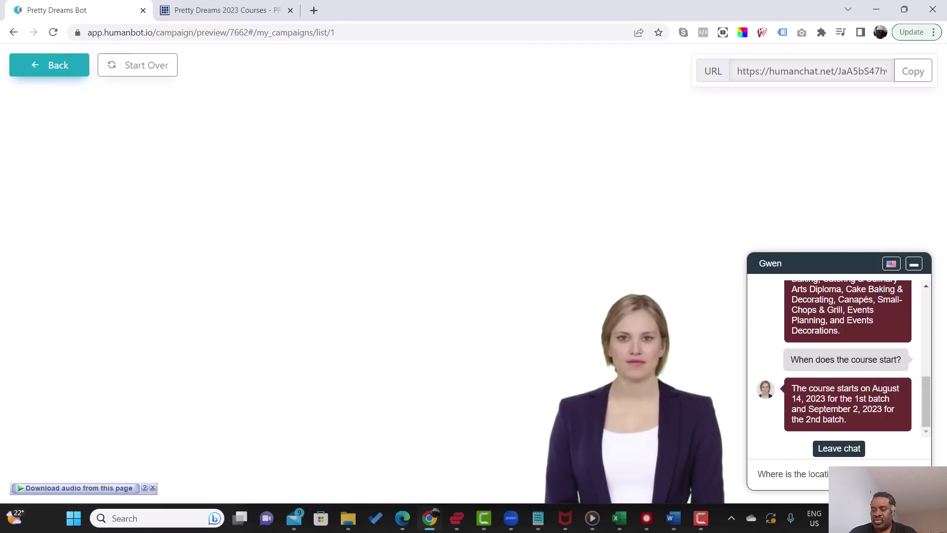
pyautogui.write('on')
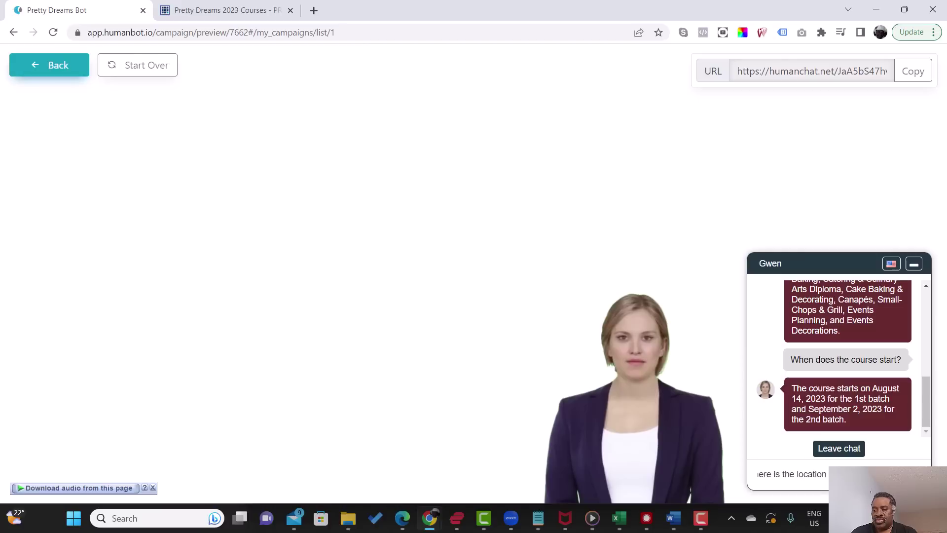
pyautogui.write(' of the course?')
pyautogui.press('Return')
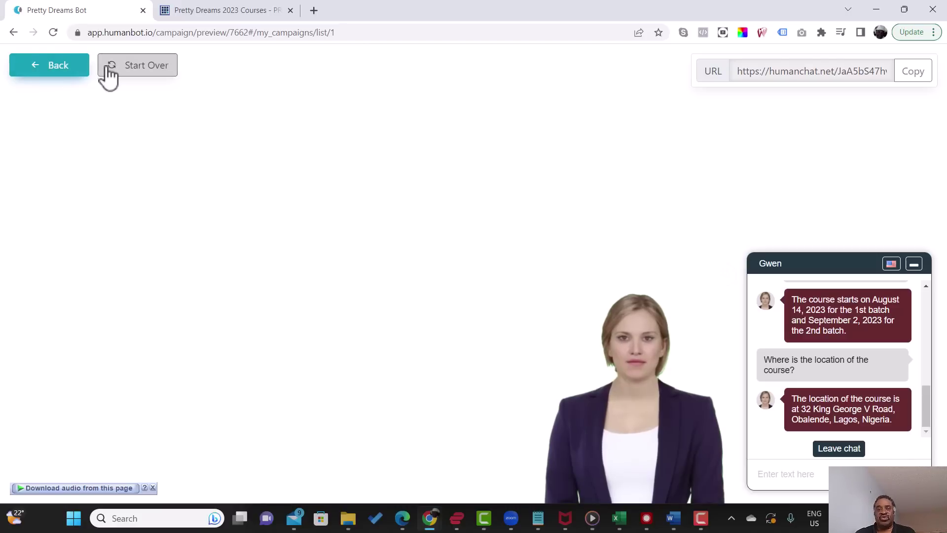
# Copy the Pretty Dreams Bot embed code from HumanBot and open the courses site's WordPress dashboard
pyautogui.click(63, 75)
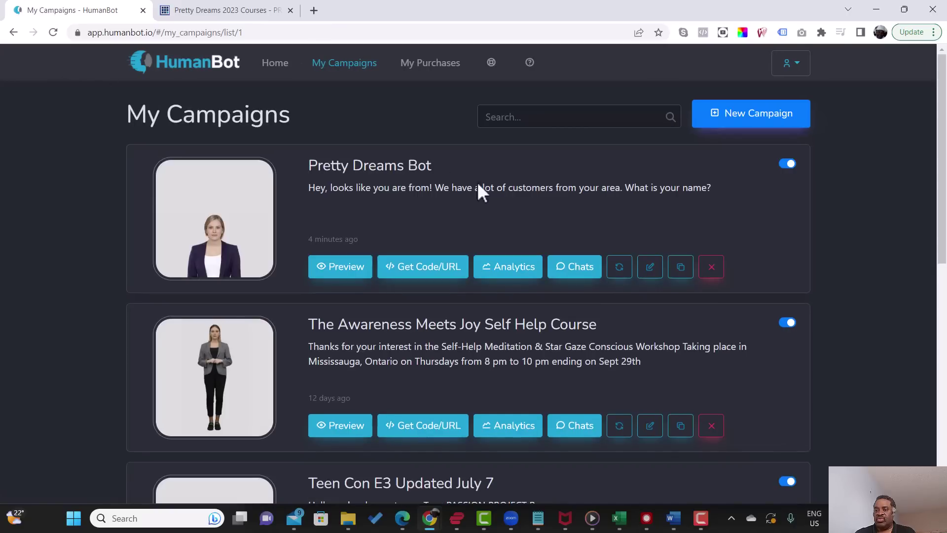
pyautogui.click(436, 272)
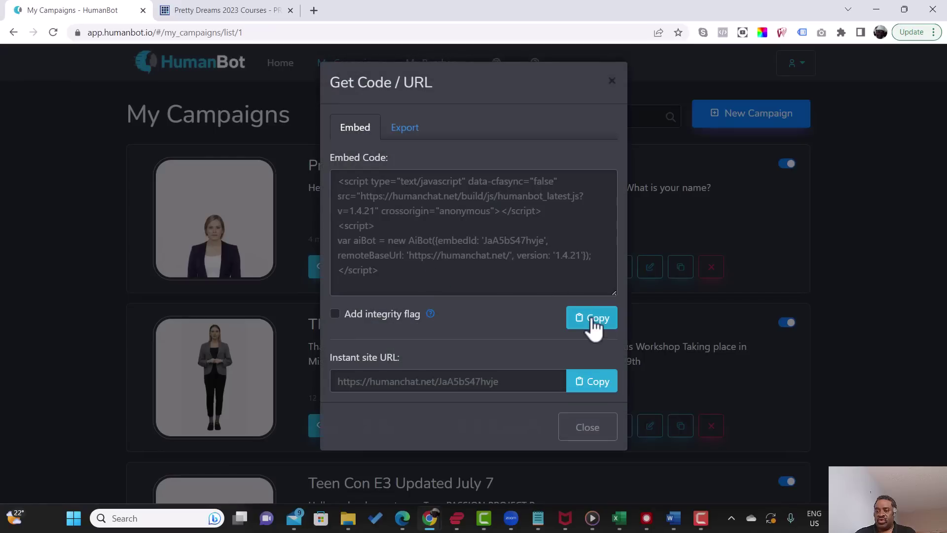
pyautogui.click(595, 326)
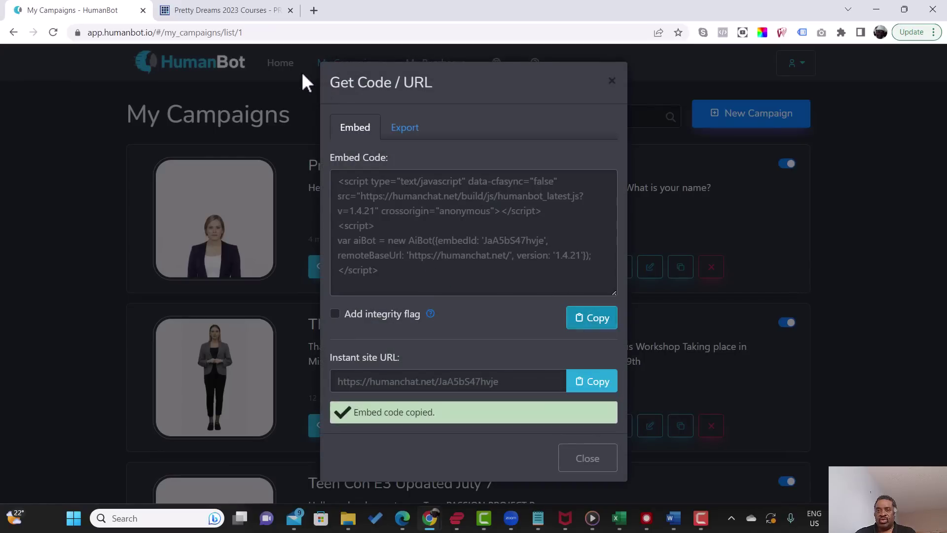
pyautogui.click(202, 11)
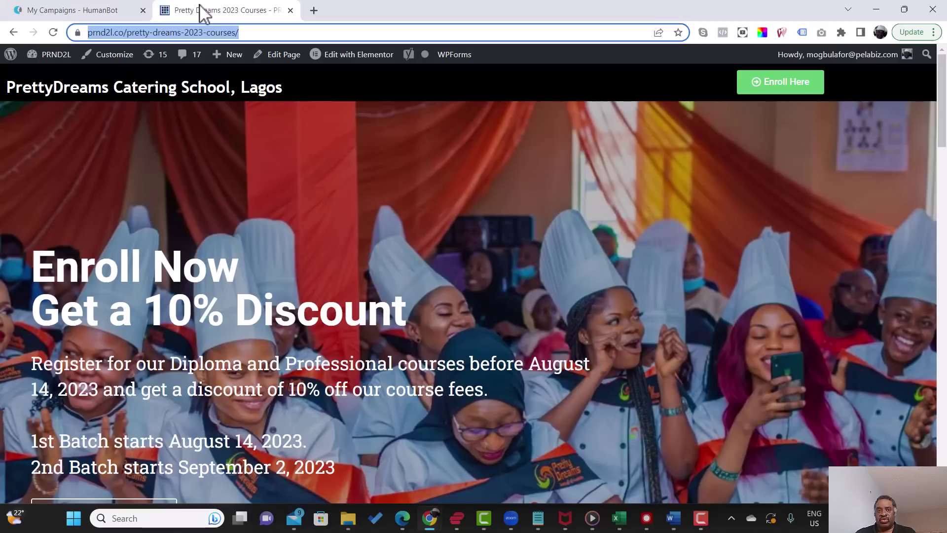
pyautogui.click(55, 53)
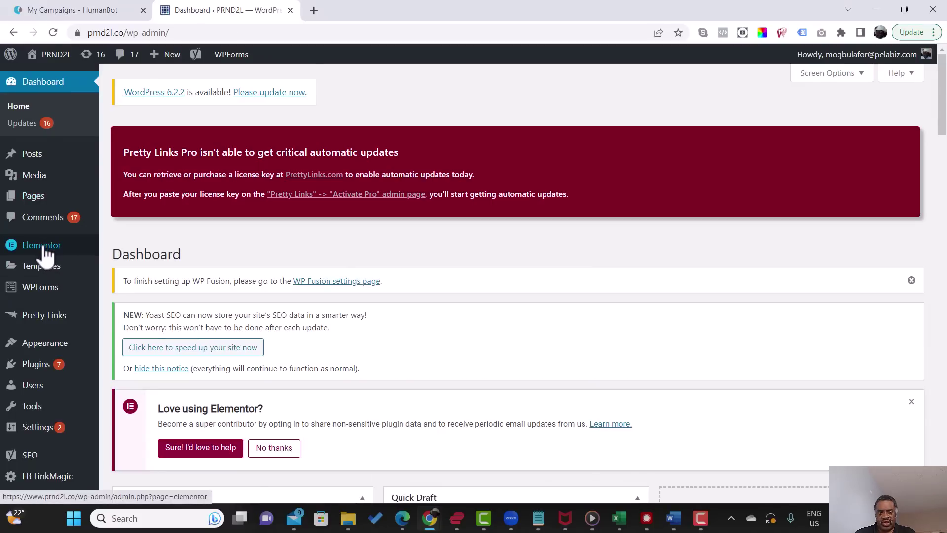
# Open Elementor > Custom Code to view the existing Chatter snippet
pyautogui.click(43, 249)
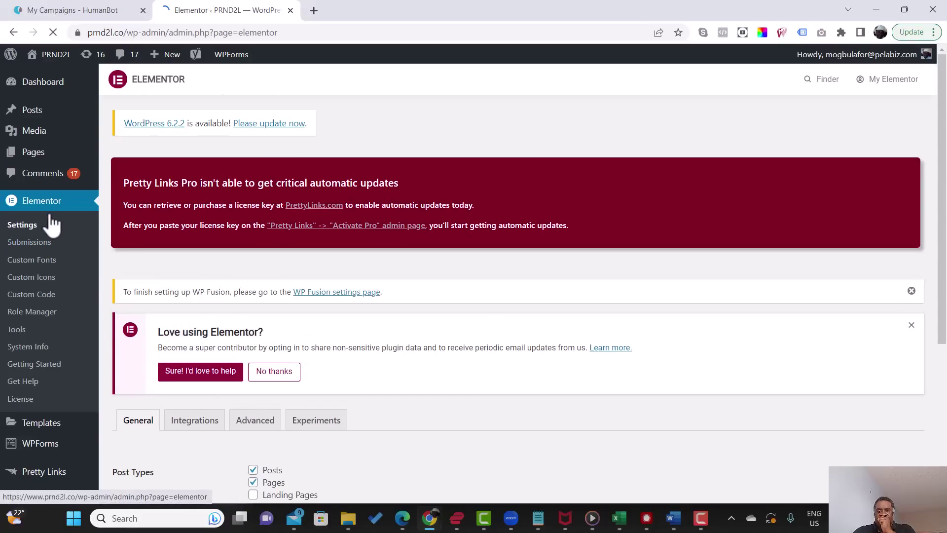
pyautogui.click(50, 299)
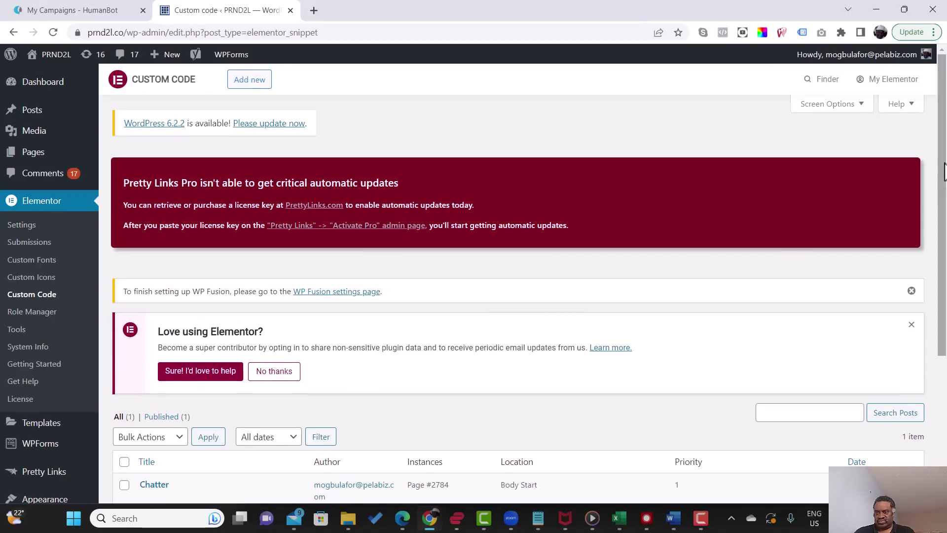
pyautogui.scroll(-1, 941, 168)
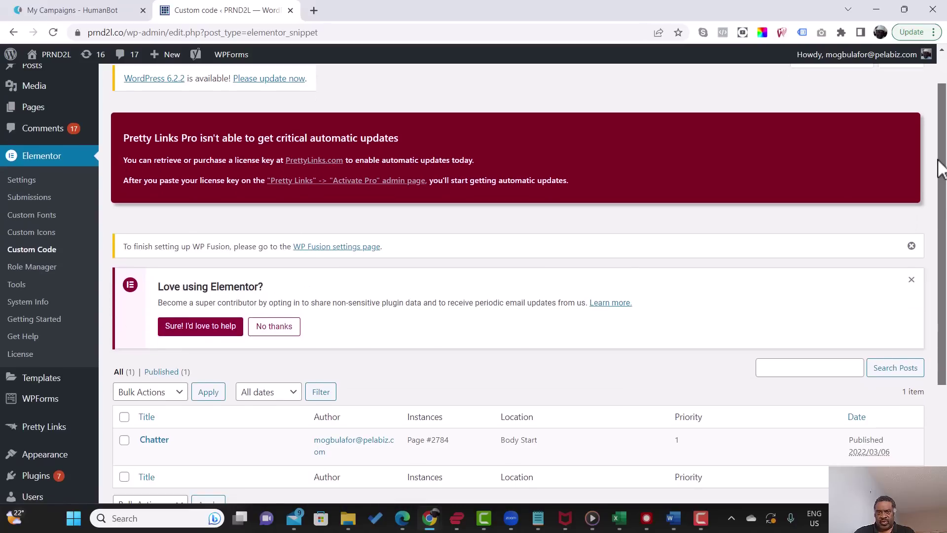
pyautogui.scroll(1, 939, 163)
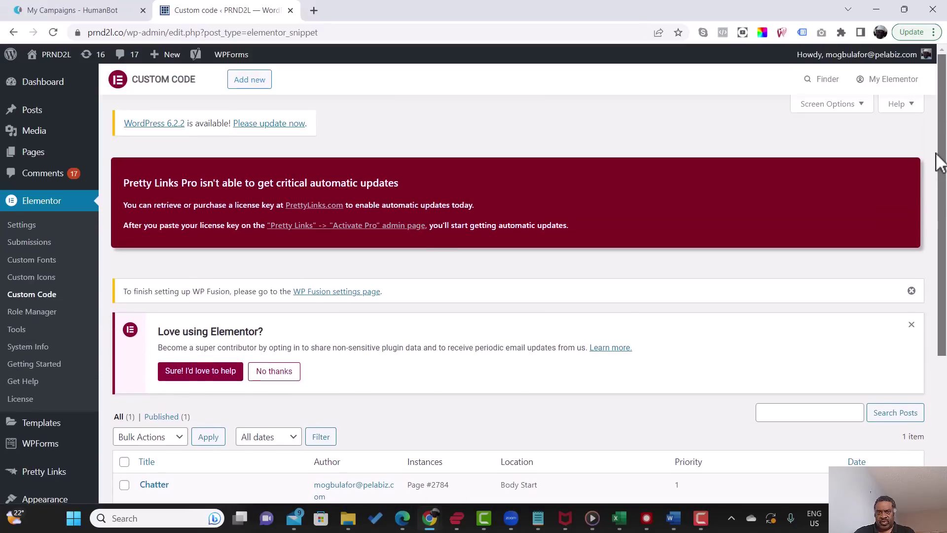
# Create a custom code snippet named 'Pretty Dreams Bot', paste the HumanBot embed script, and publish it
pyautogui.click(249, 81)
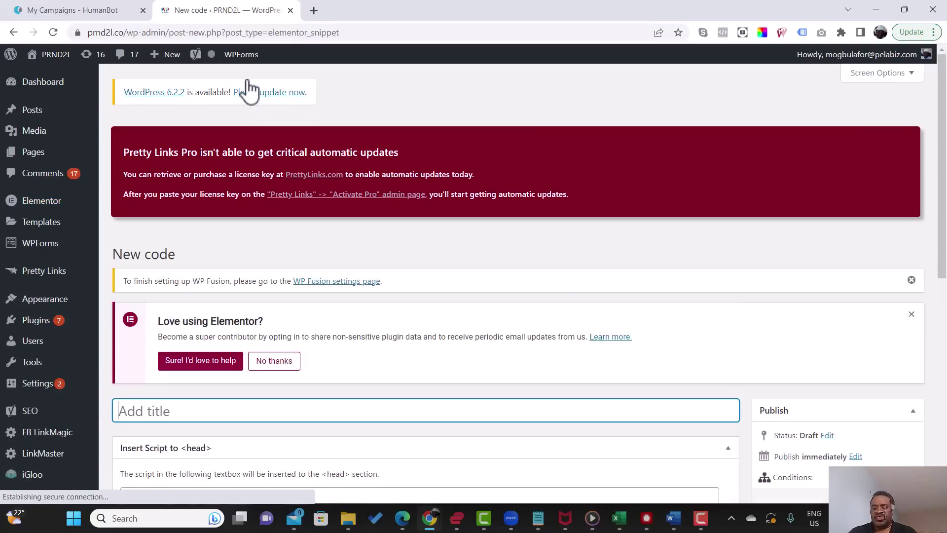
pyautogui.write('Pret')
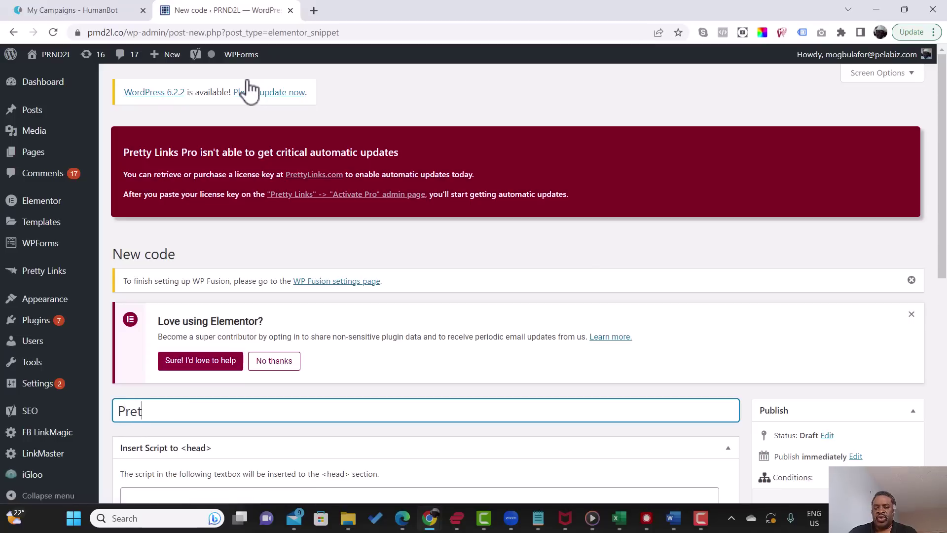
pyautogui.write('ty')
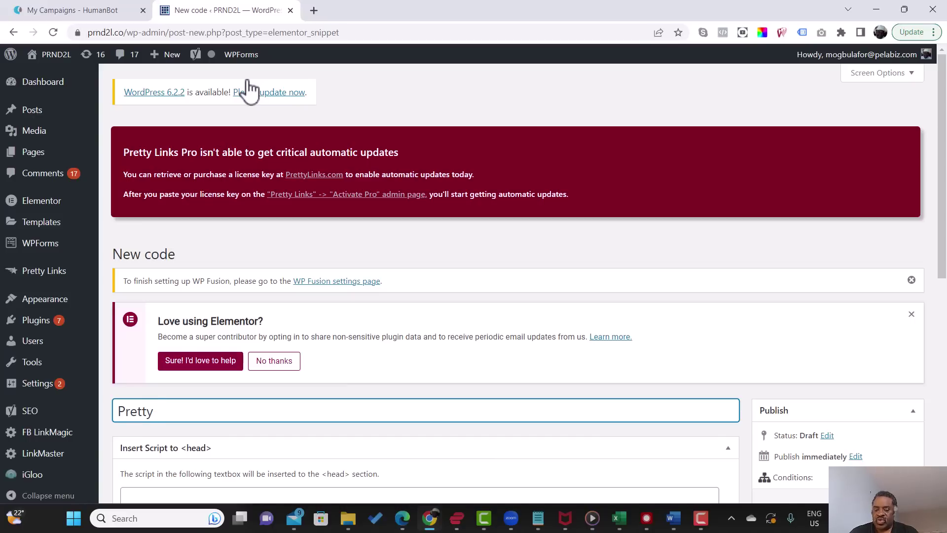
pyautogui.write('Drea')
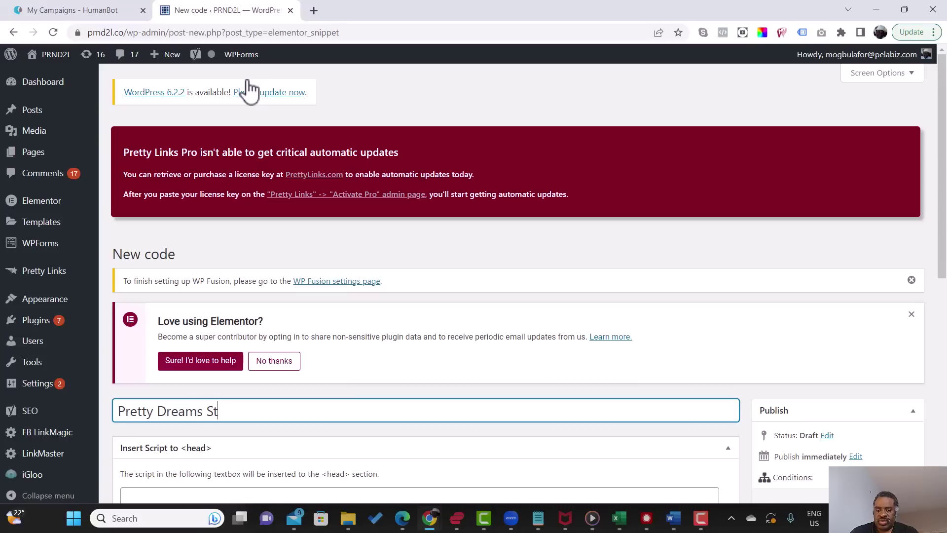
pyautogui.write('ms Bo')
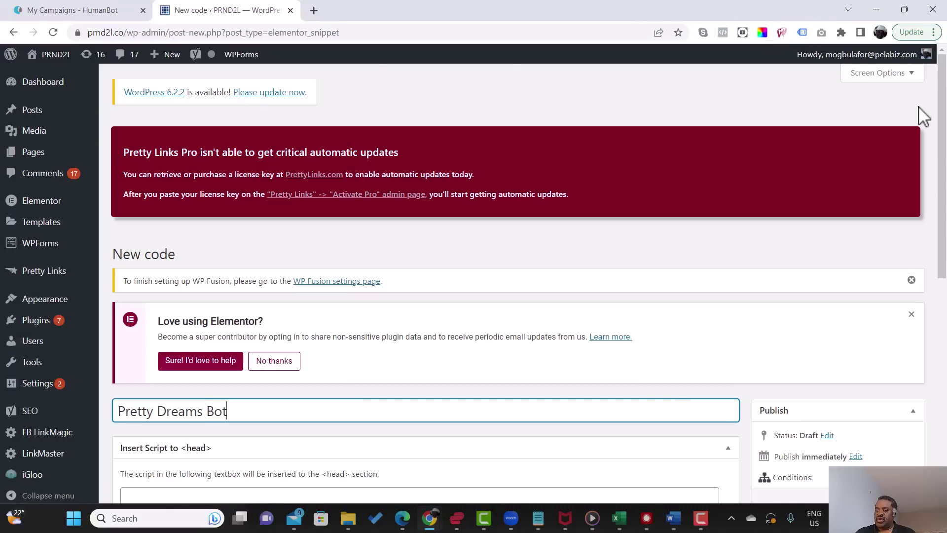
pyautogui.moveTo(939, 117); pyautogui.dragTo(939, 199)
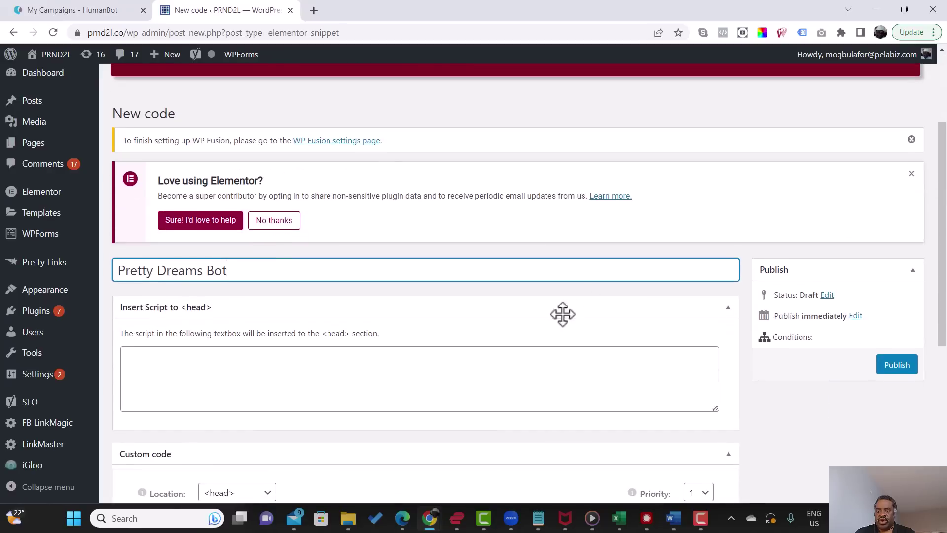
pyautogui.moveTo(942, 264); pyautogui.dragTo(940, 349)
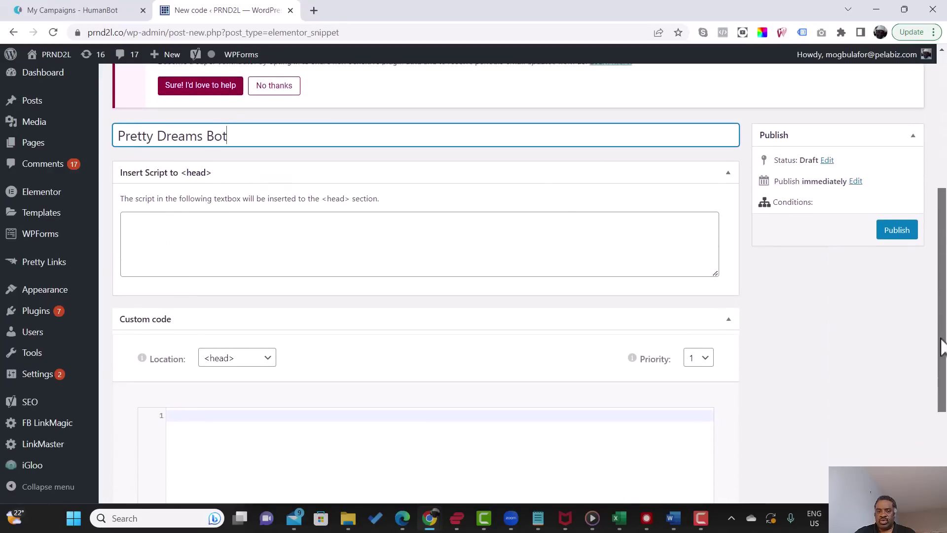
pyautogui.click(424, 367)
pyautogui.hotkey('ctrl', 'v')
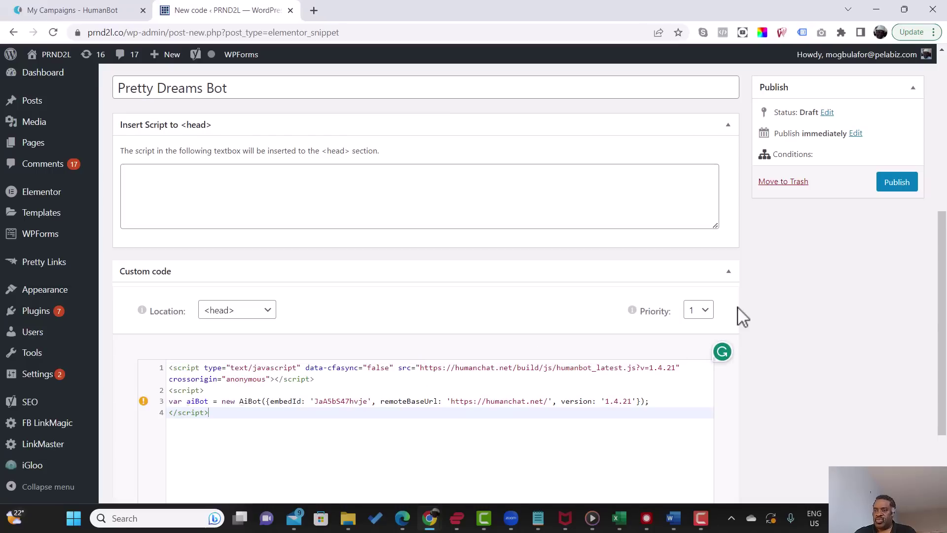
pyautogui.click(887, 185)
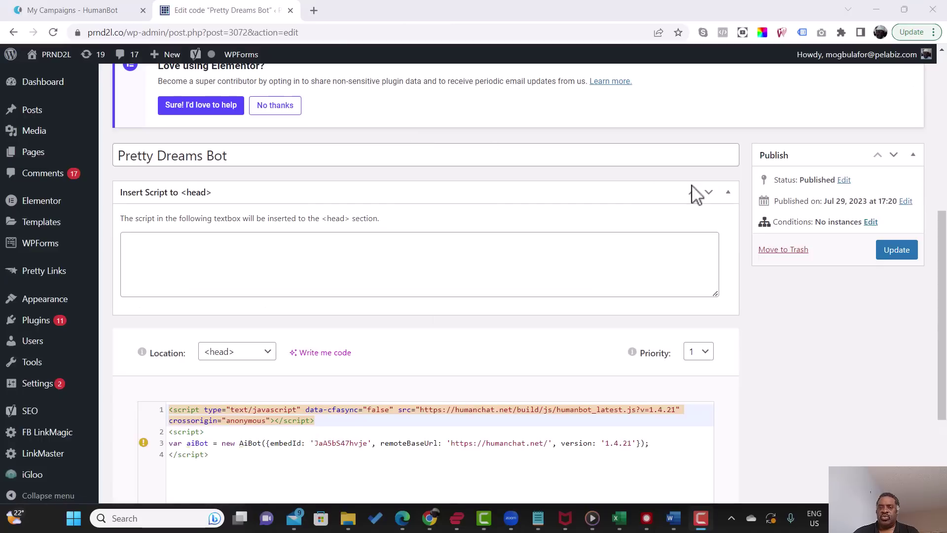
# Add an Include > Singular > Pages > Pretty Dreams 2023 Courses condition to the snippet and save
pyautogui.click(870, 223)
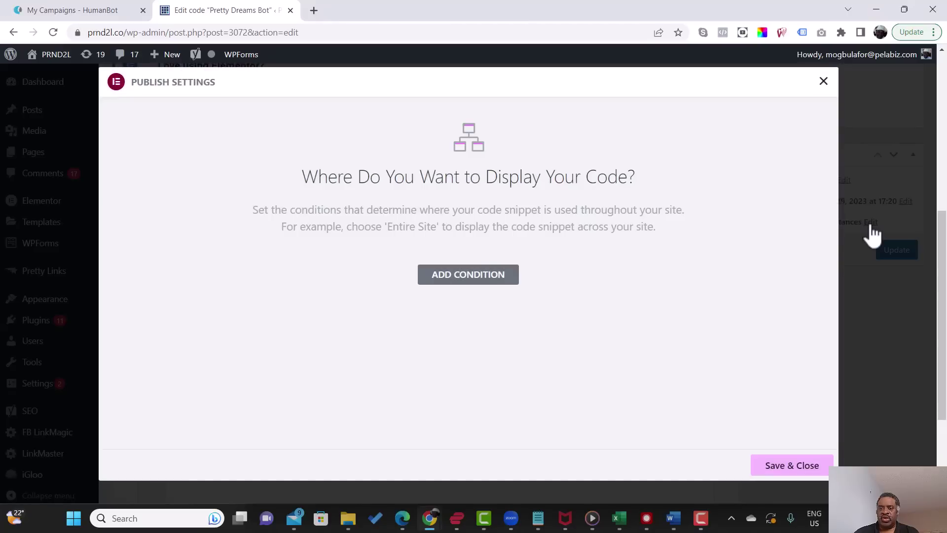
pyautogui.click(473, 278)
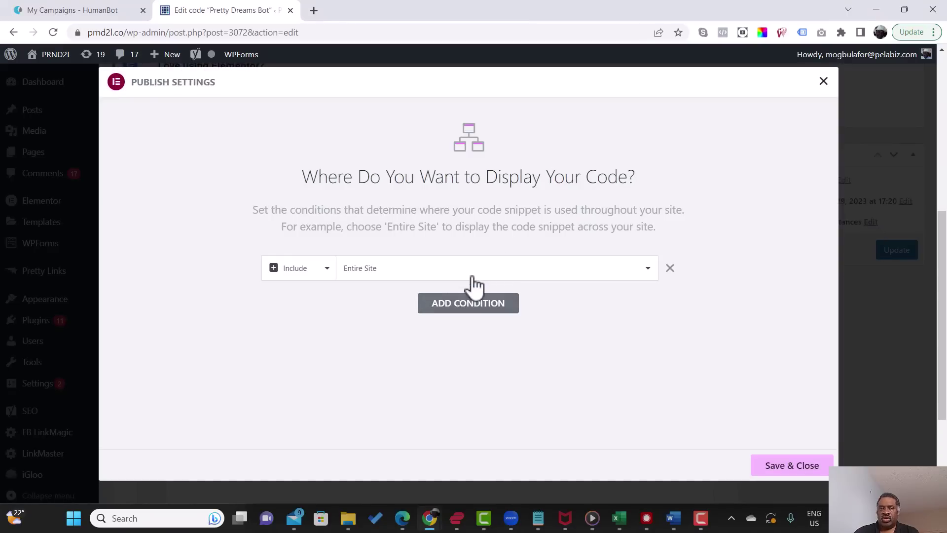
pyautogui.click(328, 277)
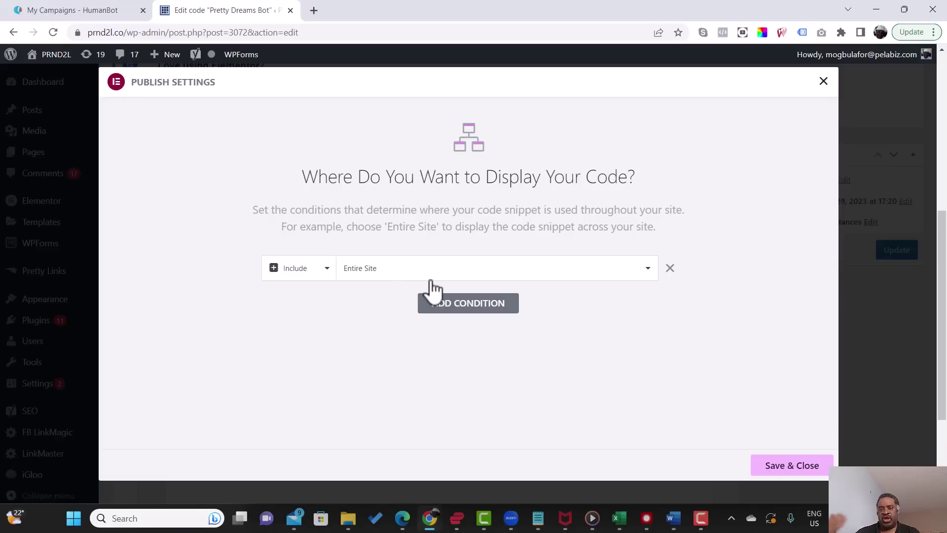
pyautogui.click(351, 279)
pyautogui.click(355, 320)
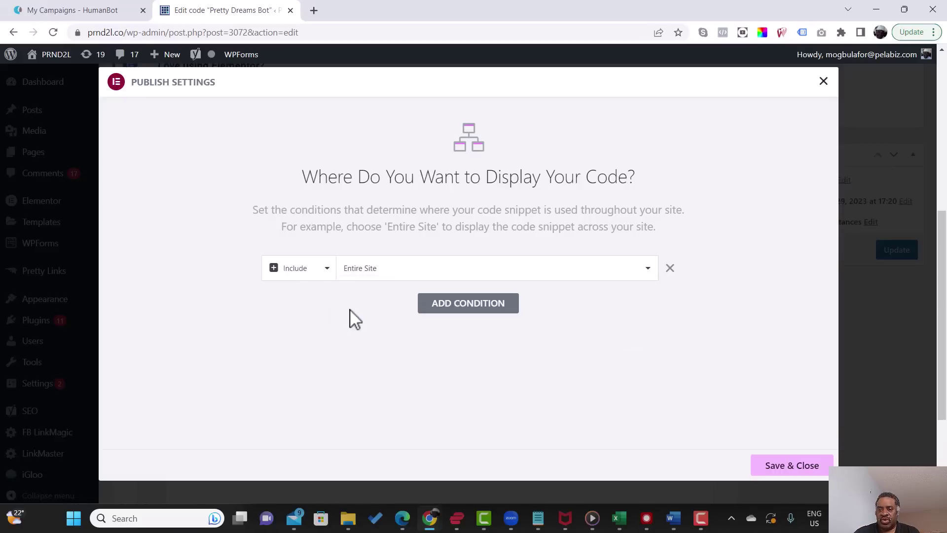
pyautogui.click(561, 274)
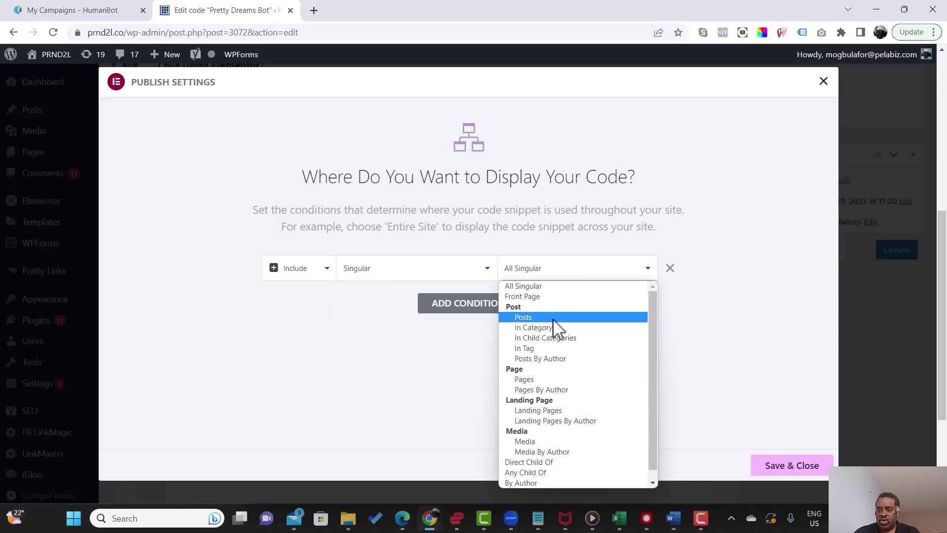
pyautogui.click(552, 381)
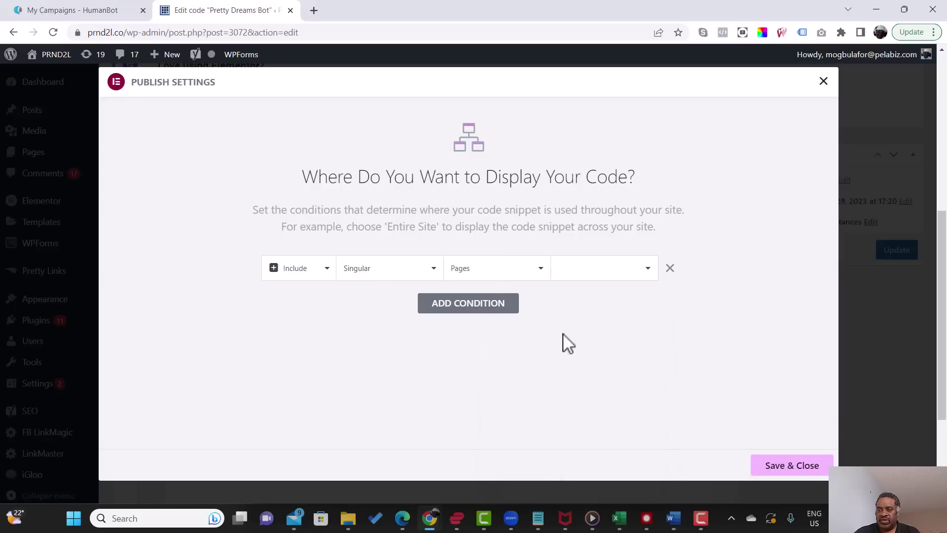
pyautogui.click(577, 270)
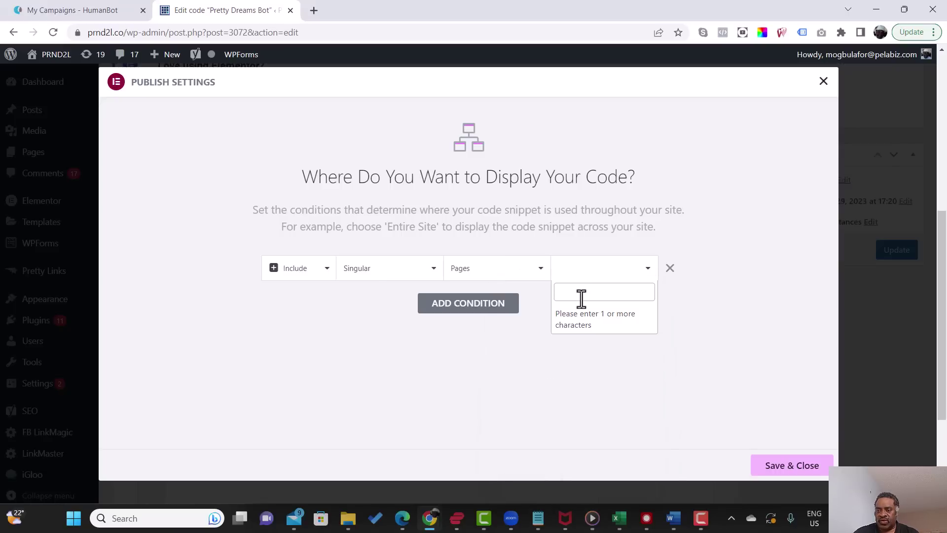
pyautogui.click(580, 297)
pyautogui.write('2023')
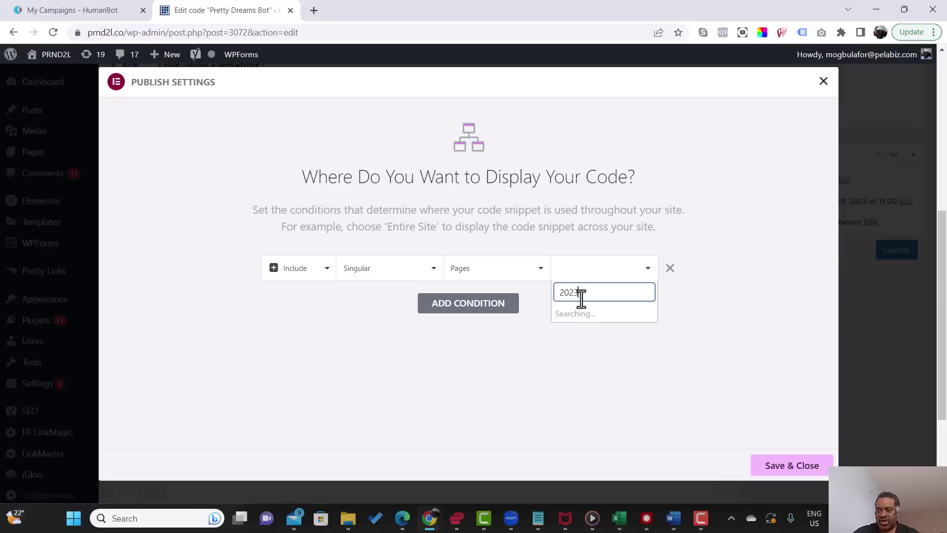
pyautogui.click(588, 343)
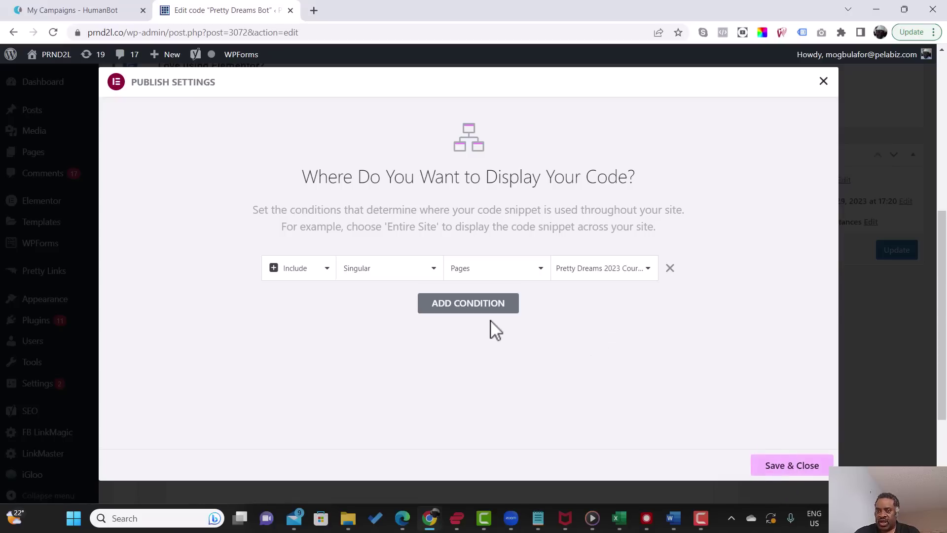
pyautogui.click(771, 468)
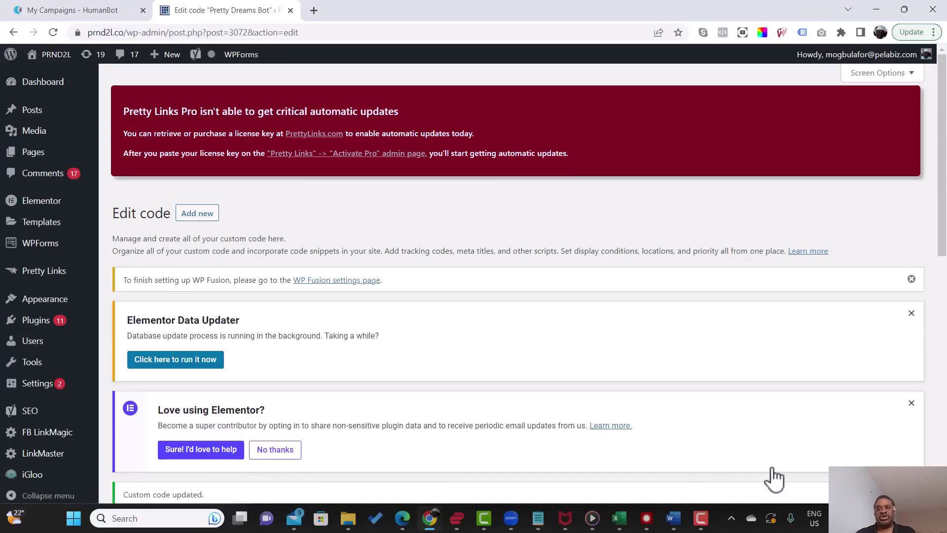
# Load the Pretty Dreams 2023 Courses page in a new tab and play the avatar's greeting video
pyautogui.click(314, 11)
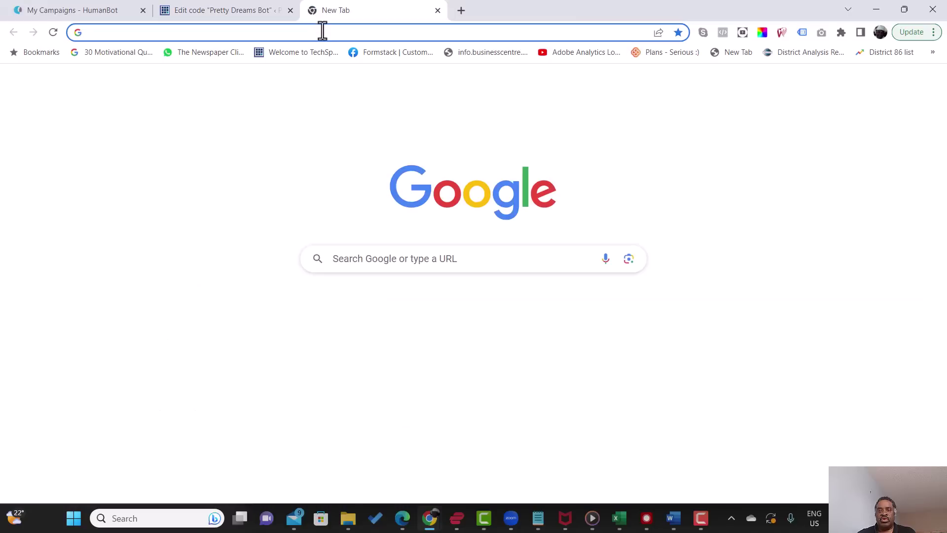
pyautogui.click(314, 33)
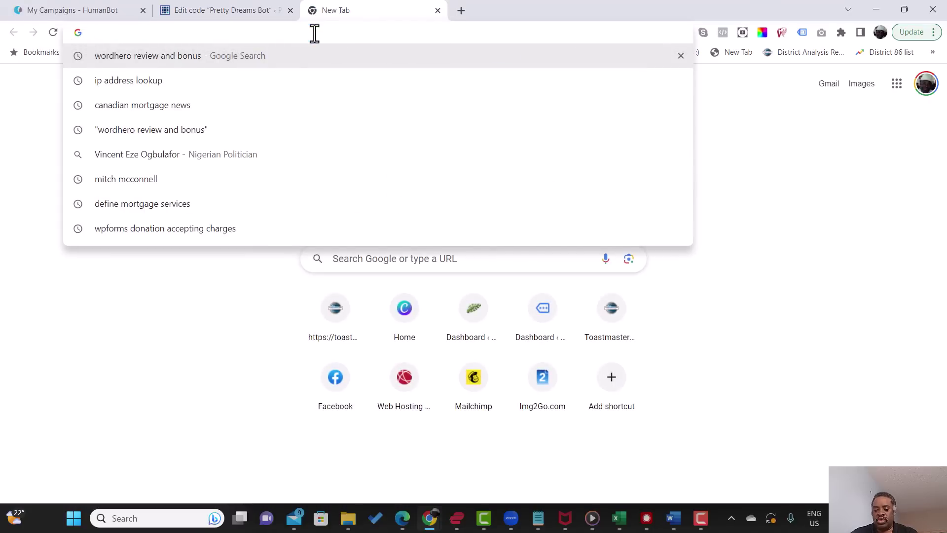
pyautogui.write('prn')
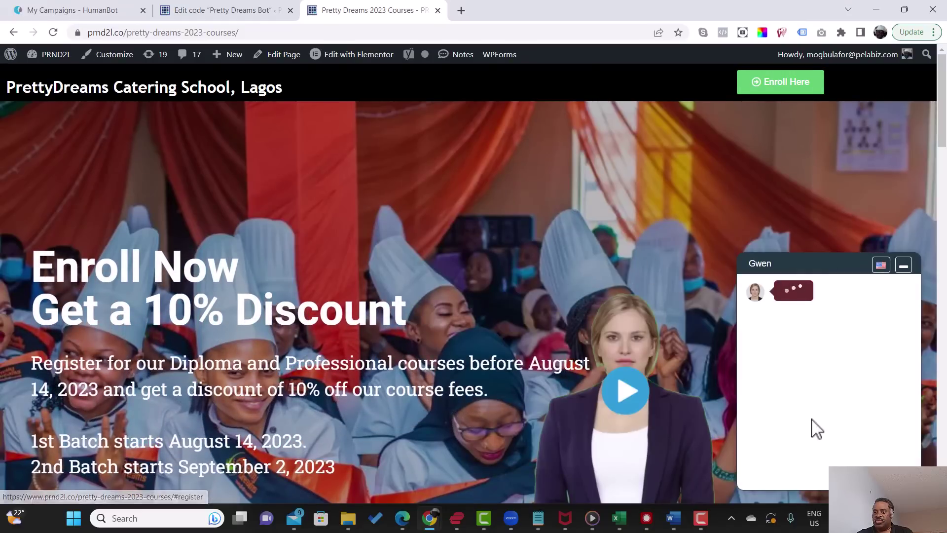
pyautogui.moveTo(653, 408)
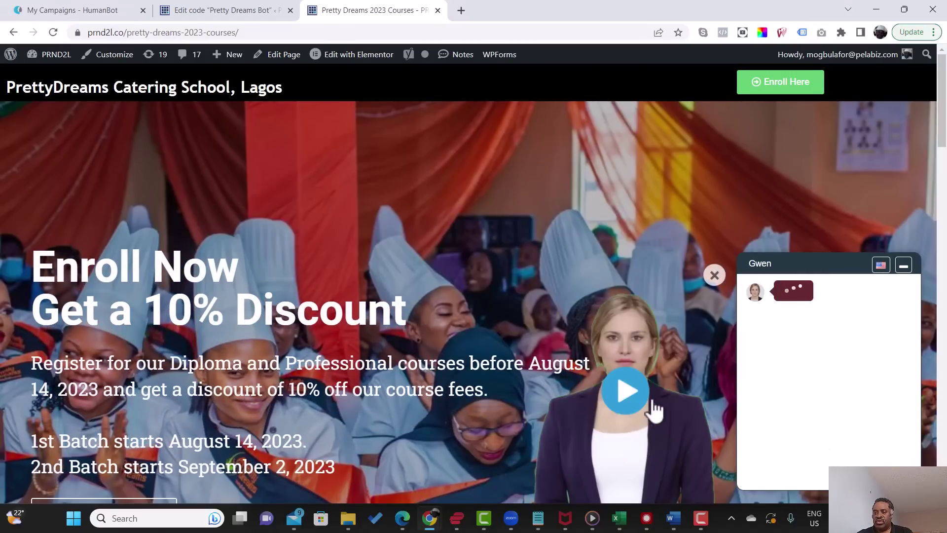
pyautogui.click(626, 395)
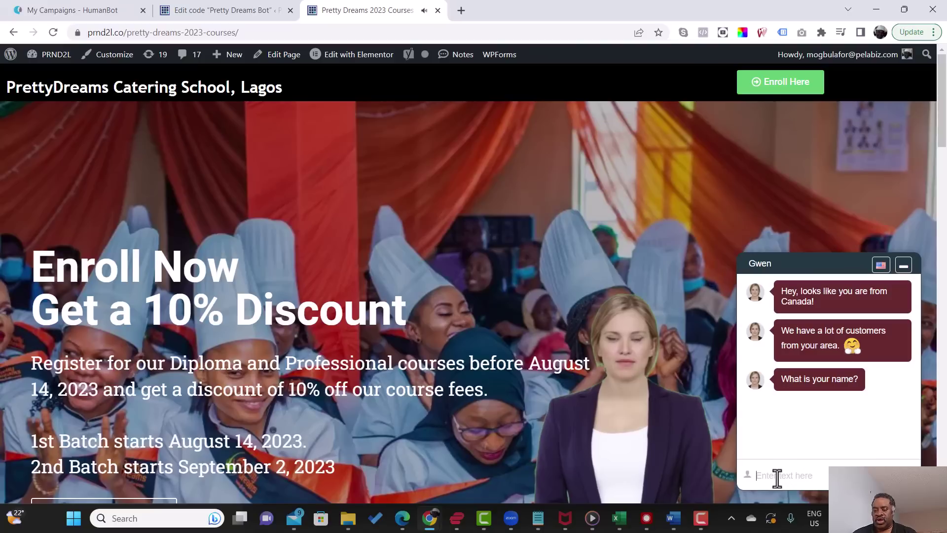
# Give the bot a visitor name, then ask 'Can i have a discount?' to get the 10% early-registration offer
pyautogui.write('Mary')
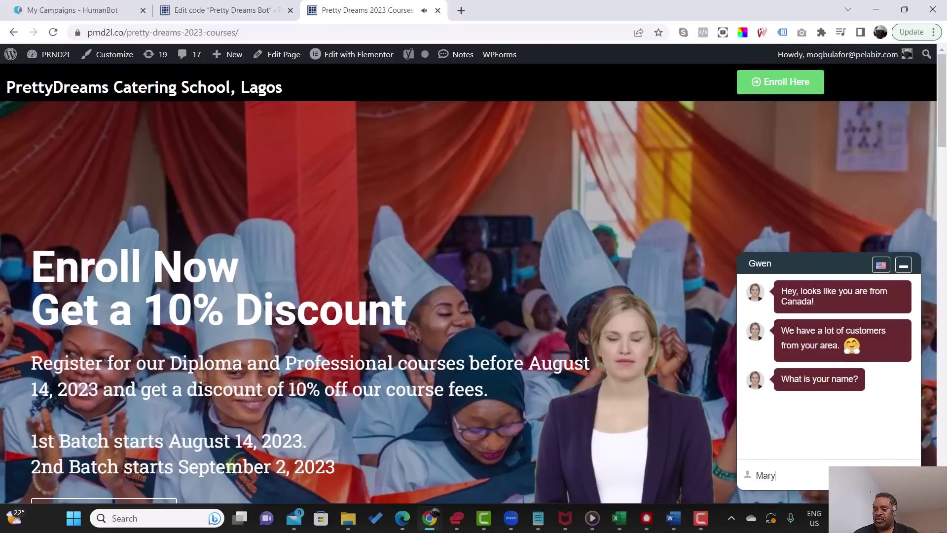
pyautogui.press('Return')
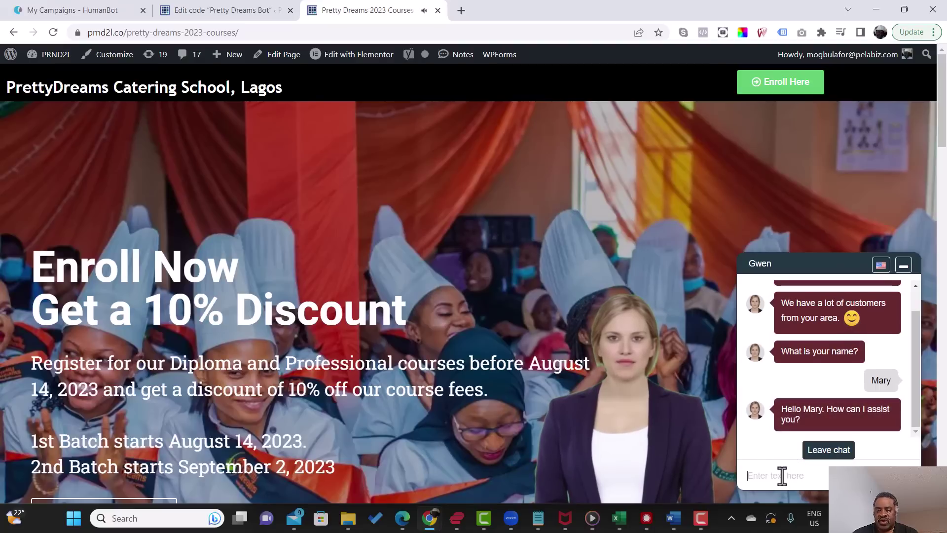
pyautogui.write('Do I')
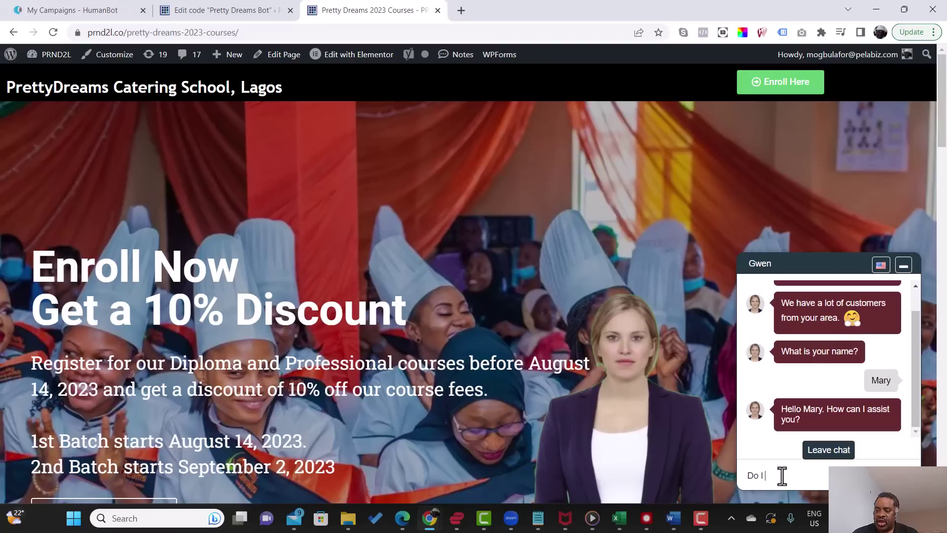
pyautogui.press('BackSpace')
pyautogui.press('BackSpace')
pyautogui.press('BackSpace')
pyautogui.press('BackSpace')
pyautogui.write('Can i ha')
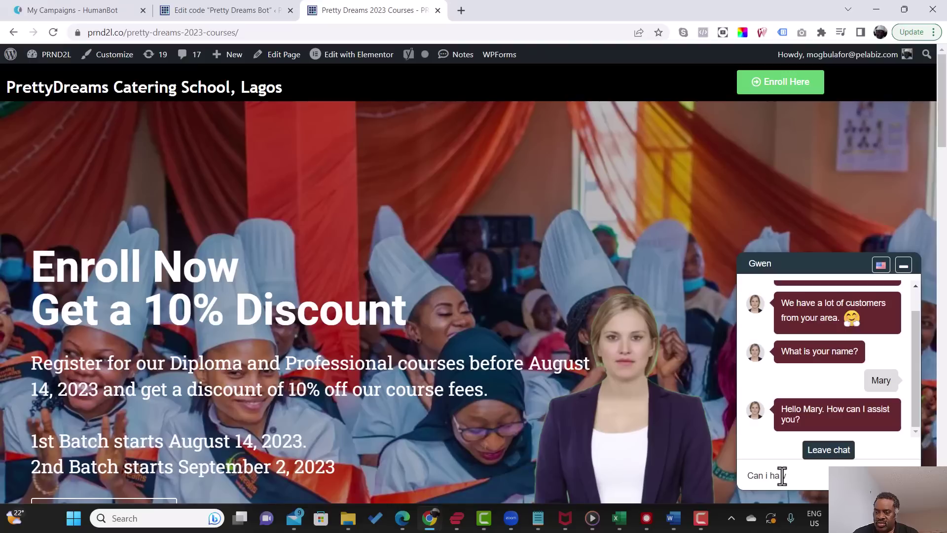
pyautogui.write('ve a discoun')
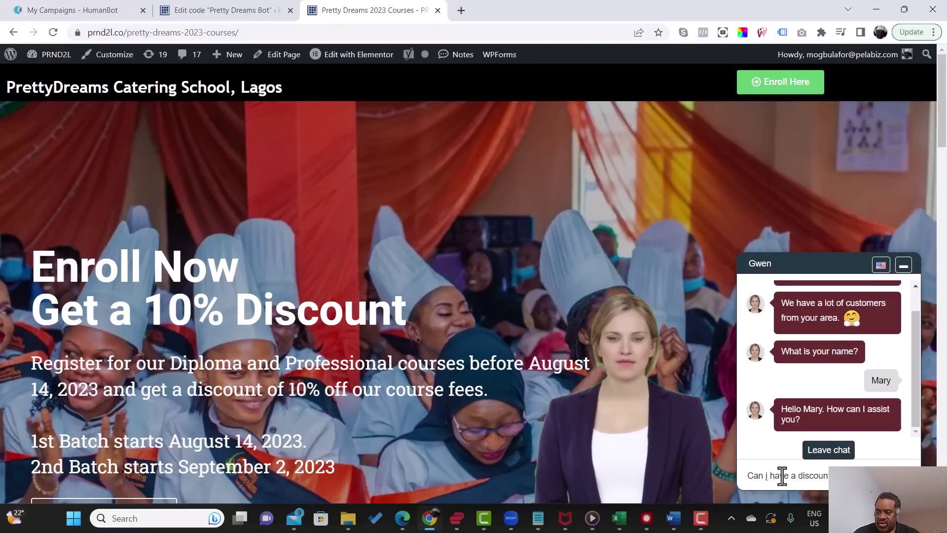
pyautogui.write('t?')
pyautogui.press('Return')
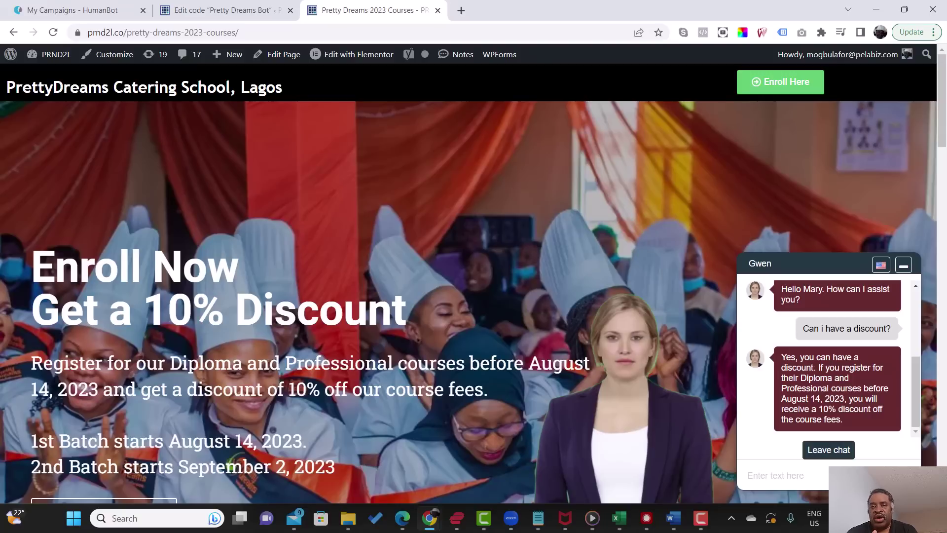
pyautogui.click(770, 475)
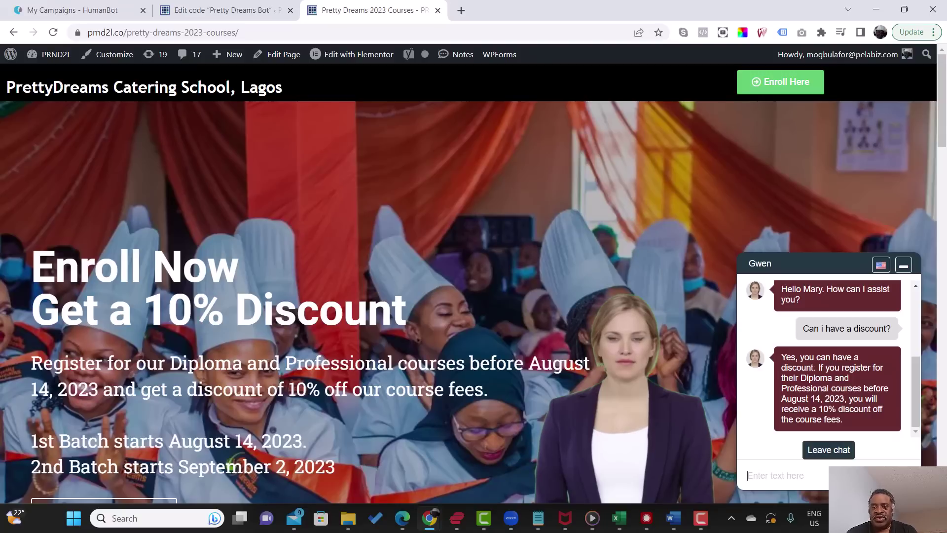